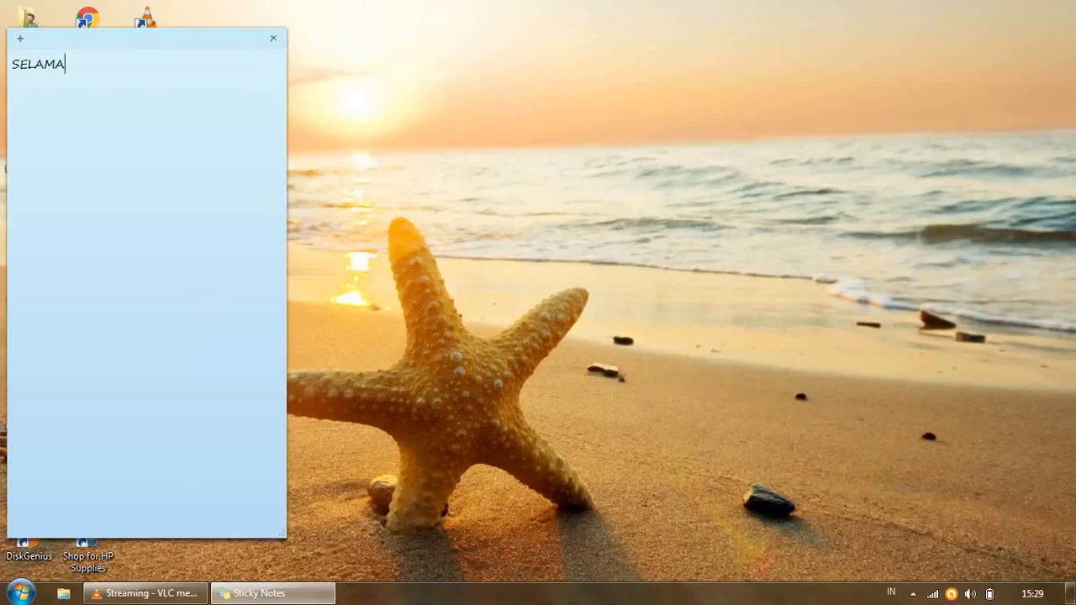
Step: Write in the sticky note "SELAMAT DATANG KEMBALI.." and "KALI INI SAYA AKAN BERBAGI TENTANG BAGAMANA CARA FLASH OPPO R831K VIA SP FLASH TOOL"
key("BackSpace")
key("BackSpace")
key("BackSpace")
type("TANG KEMBALI..  KALI INI SAYA")
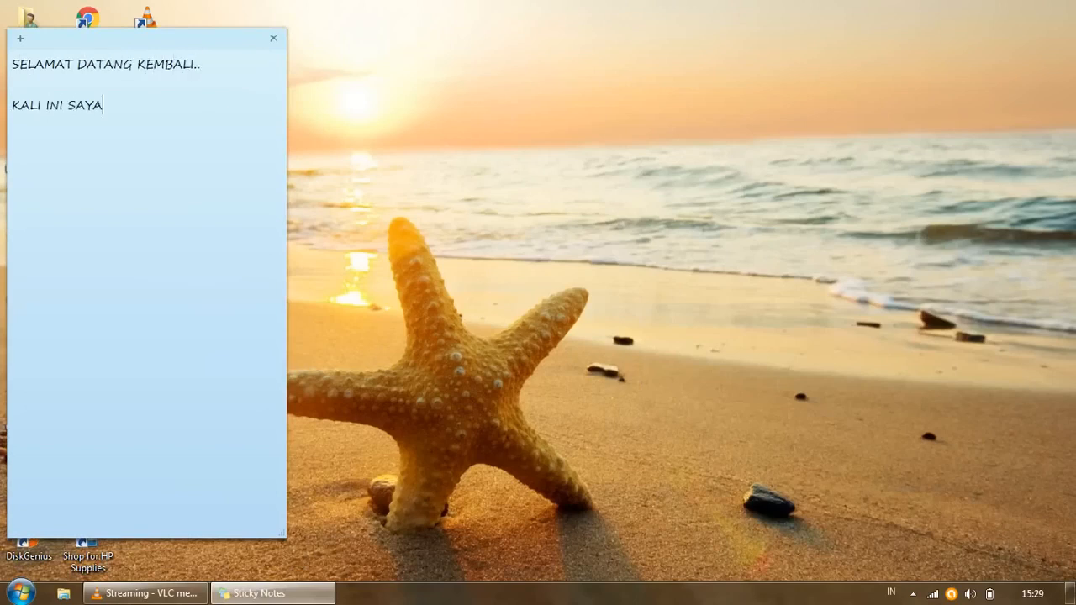
type(" AKAN BERBAGI TENTANG BAGAMANA CA")
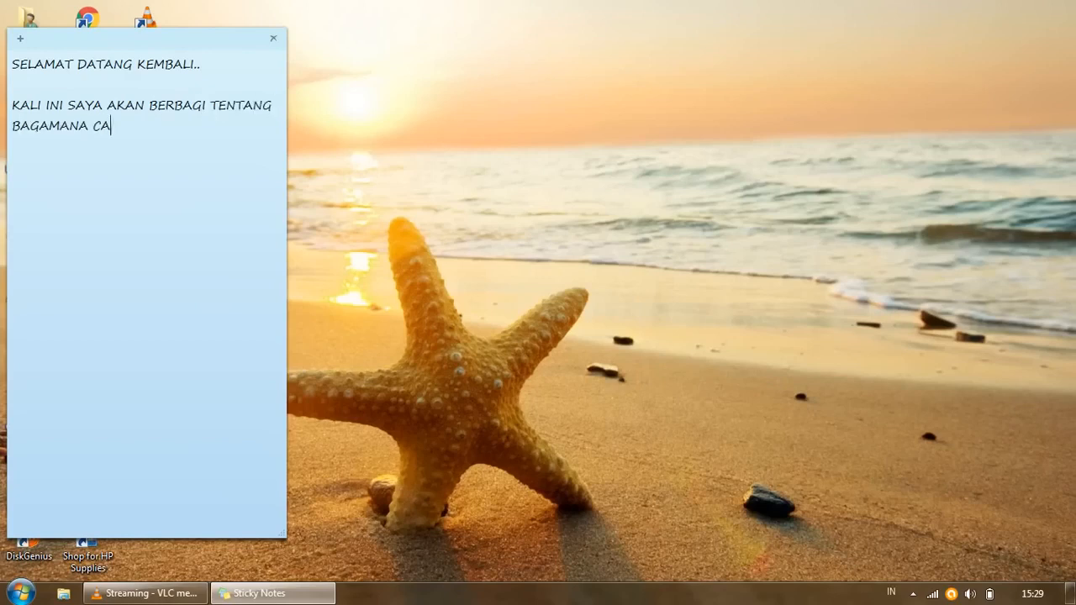
type("RA FLASH OPPO R831K VIA SP FLASH TOOL")
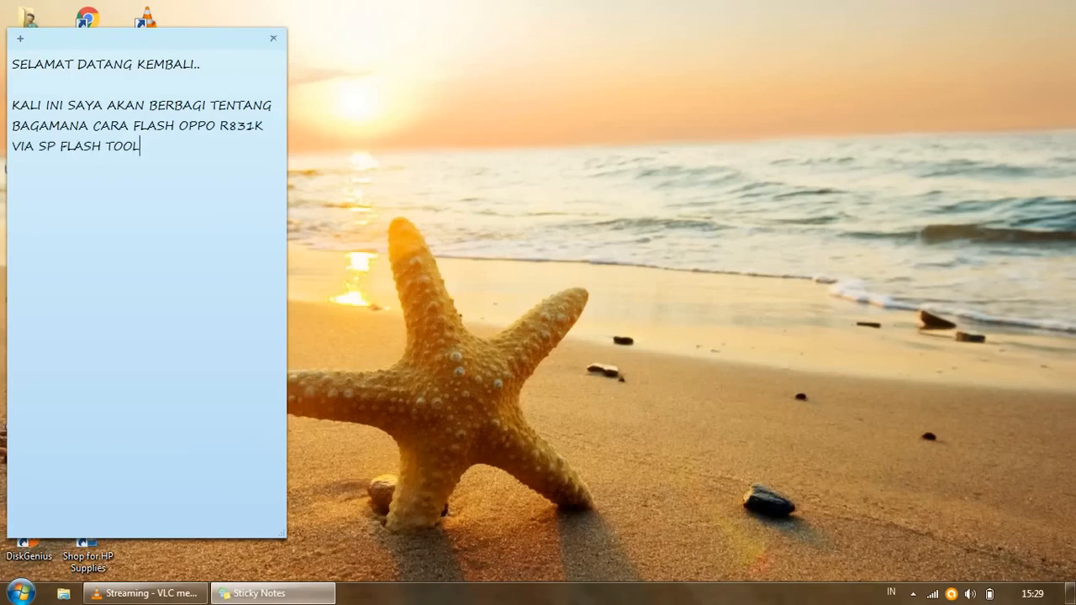
Step: Finish the introduction with "S.." and add the paragraph "LANGKAH PERTAMA SILAHKAN PERSIAPKAN BAHAN2 NYA TERLEBIH DAHULU.." to the note
type("S..  LANGKAH PE")
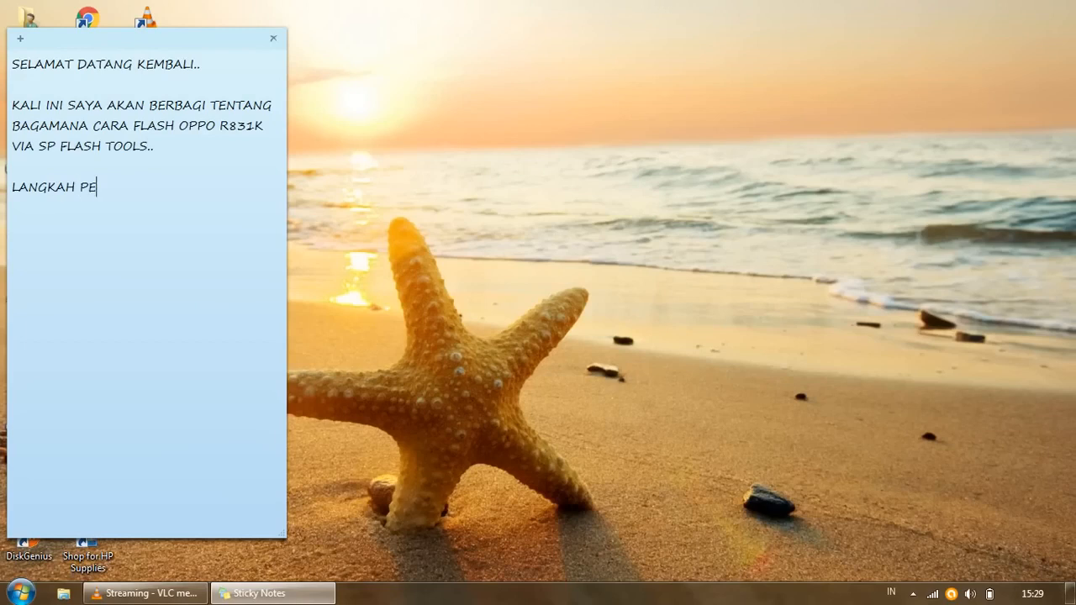
type("RTAMA SILAHKAN PERSIAPK")
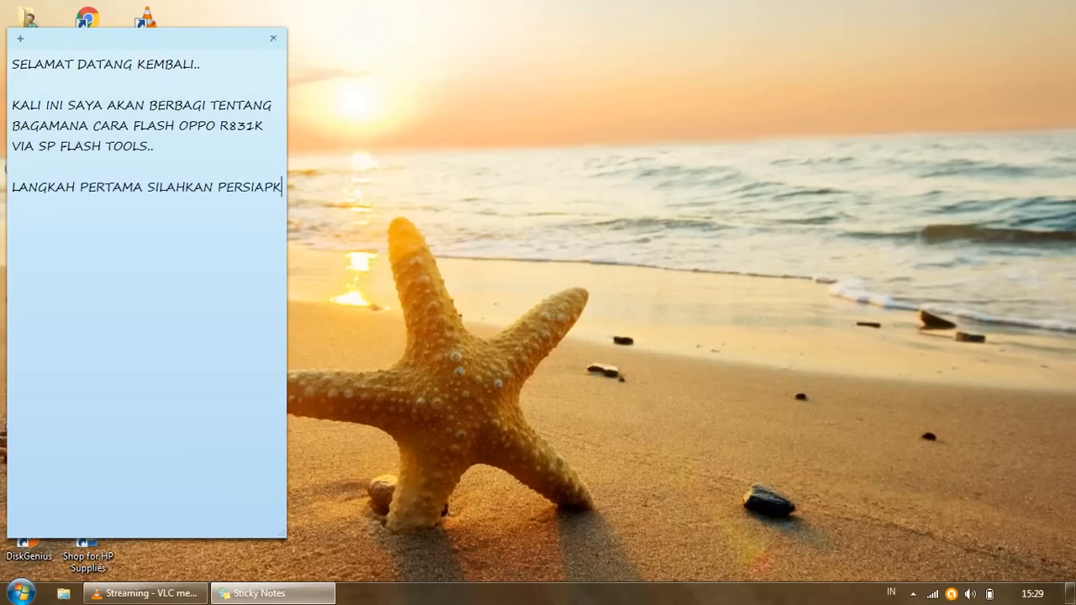
type("AN BAHAN2 NYA TERLEBIH DAHULU..")
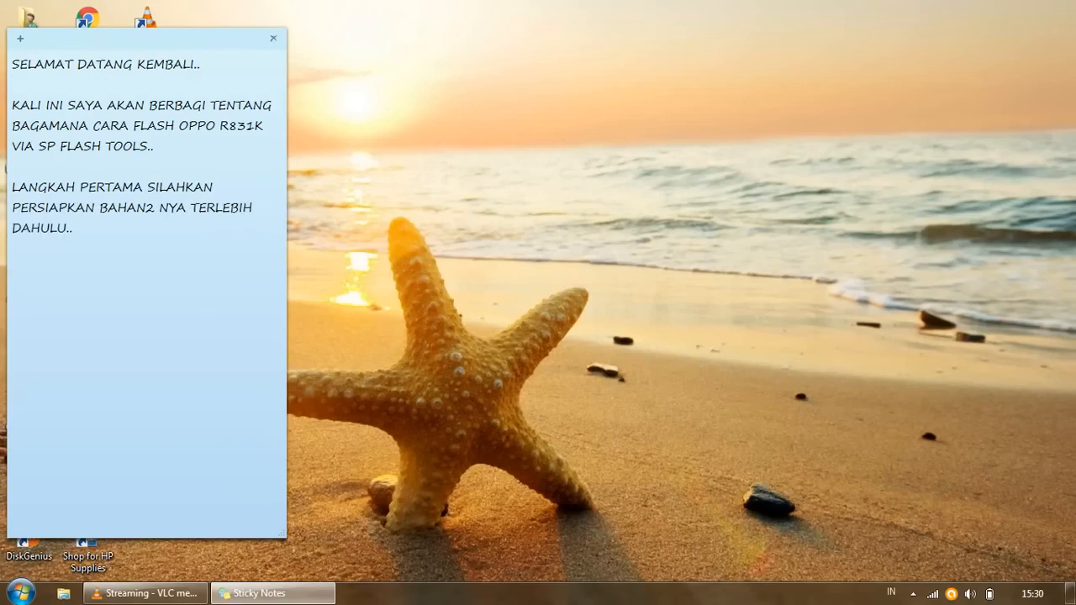
Step: Switch to Windows Explorer, open Servis > Android > OPPO > Neo 3 R831k on drive E:, and show its contents as a list
left_click(64, 593)
left_click(434, 337)
double_click(563, 189)
double_click(565, 123)
double_click(561, 273)
double_click(573, 156)
left_click(814, 77)
left_click(861, 132)
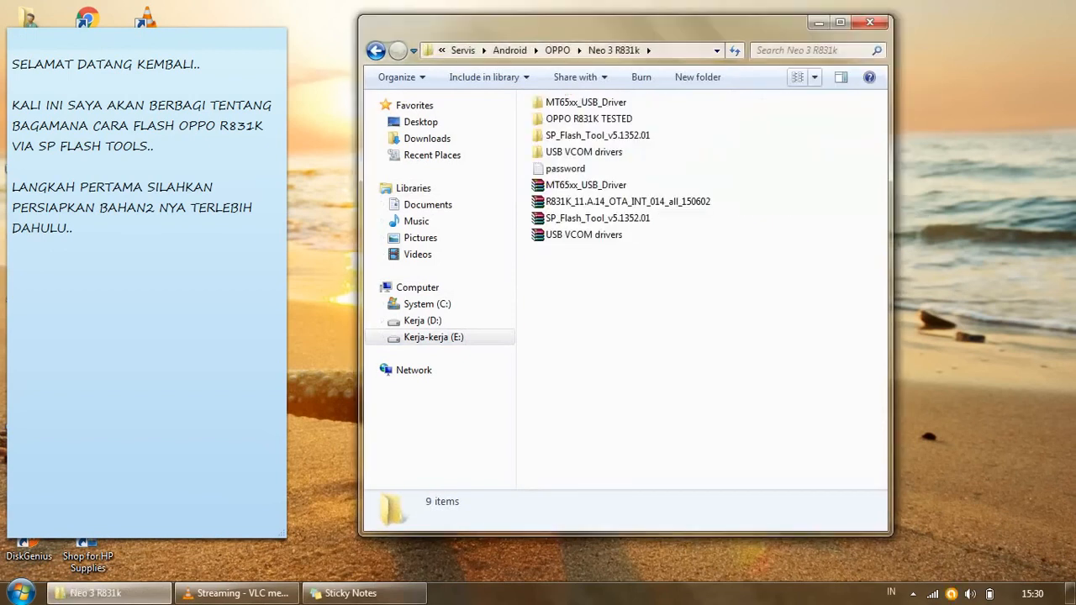
Step: List the materials in the sticky note: "1. DRIVER USB", "2. DRIVER USB VCOM", "3. SP FLASHTOOLS V5" and "4. FIRMWARE OPPO R831K TESTED"
left_click(13, 269)
type("1. DRIVER USB ")
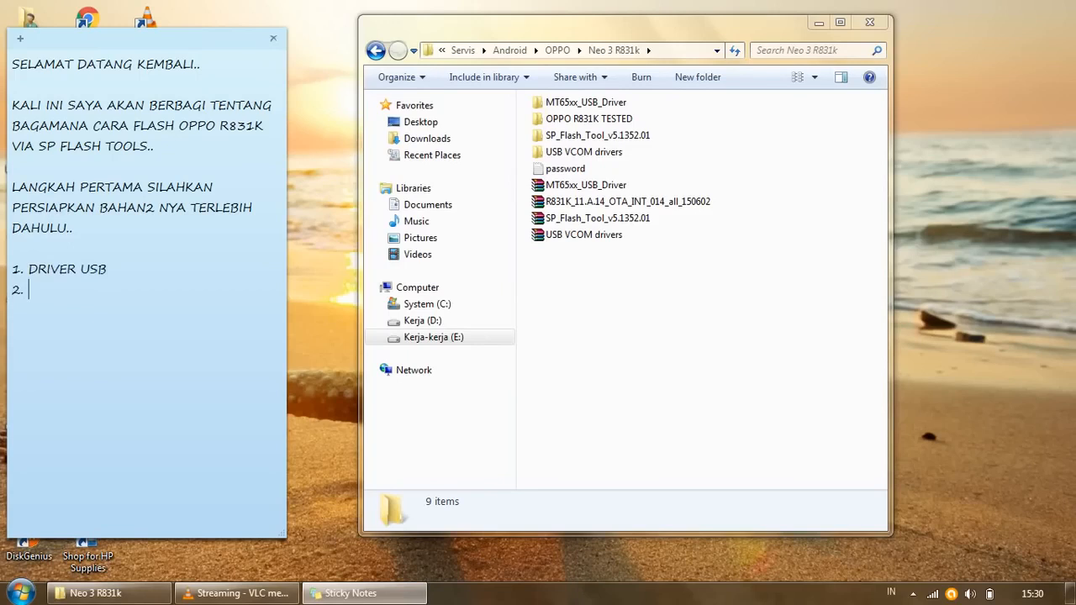
type("2. DRIVER USB VCOM ")
type("3. SP FLASHTOOLS V5 ")
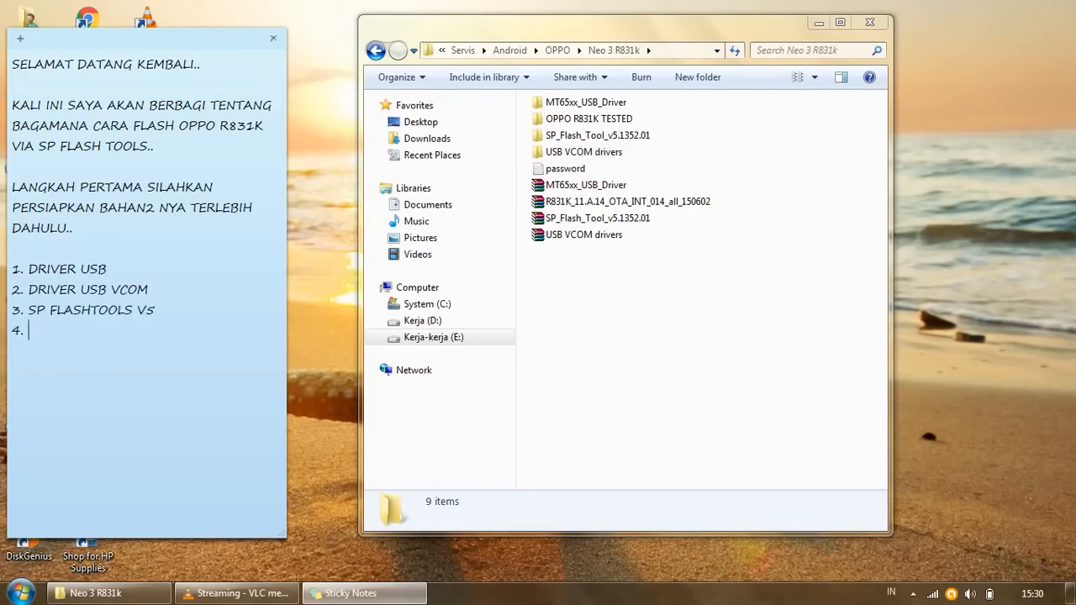
type("4. FIRMWARE OP")
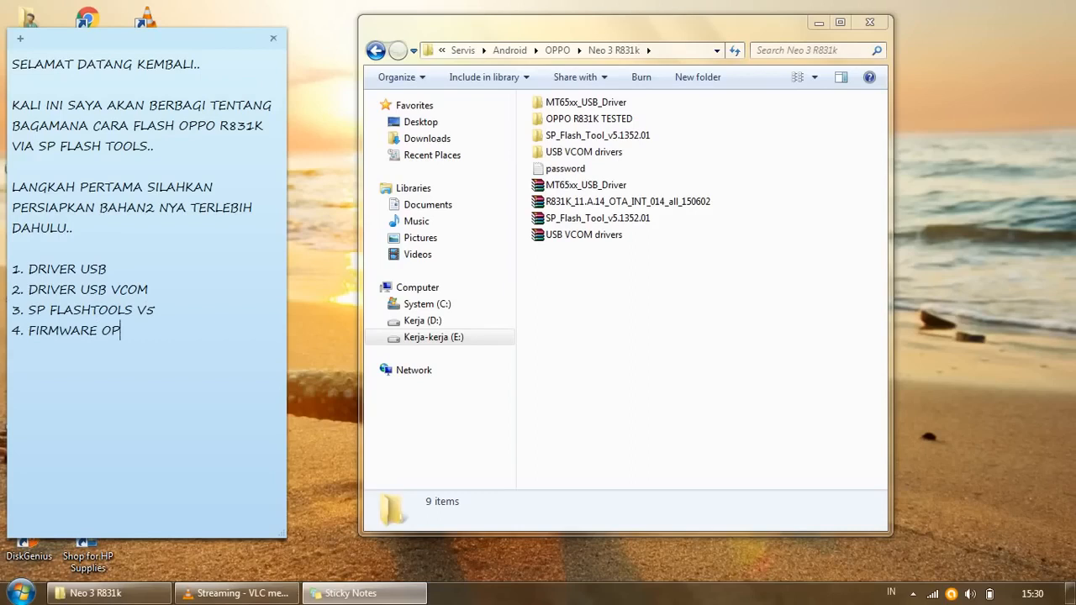
type("PO R831K TESTED")
Step: Add a new paragraph to the note reading "SELANJUTNYA, INSTALL TERLEBIH DAHULU DRIVER USB & DRIVER USB VCOM.."
key("Return")
key("Return")
type("SELANJUTNYA")
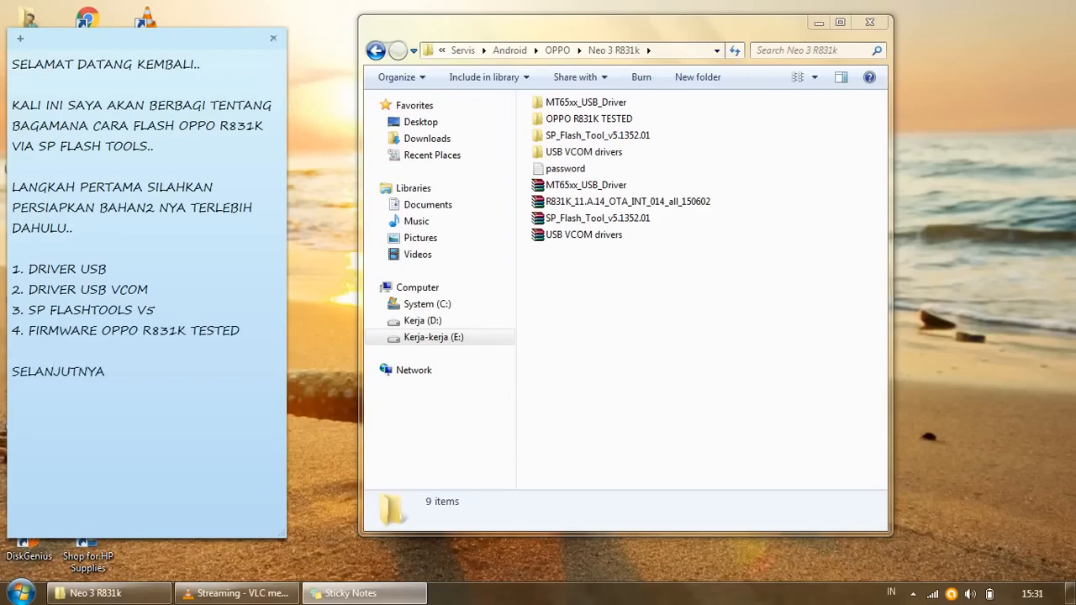
type(", INSTALL TERLEBIH DAHULU DR")
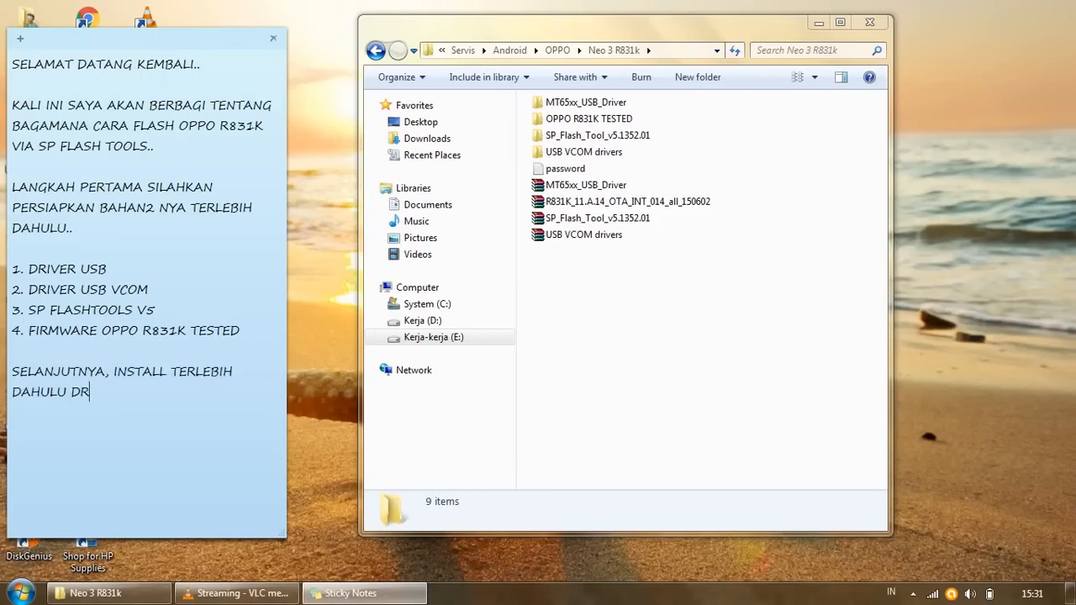
type("IVER USB & DRIVER USB VCOM..")
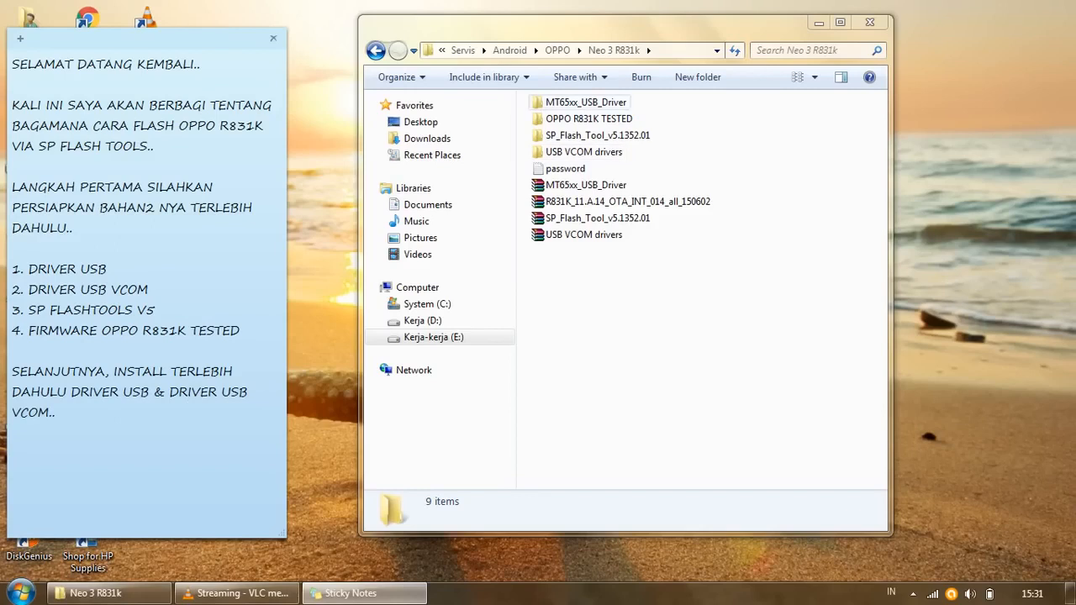
Step: Look at the driver files in the usb_driver folder inside MT65xx_USB_Driver
double_click(586, 101)
double_click(571, 124)
double_click(570, 124)
left_click(584, 189)
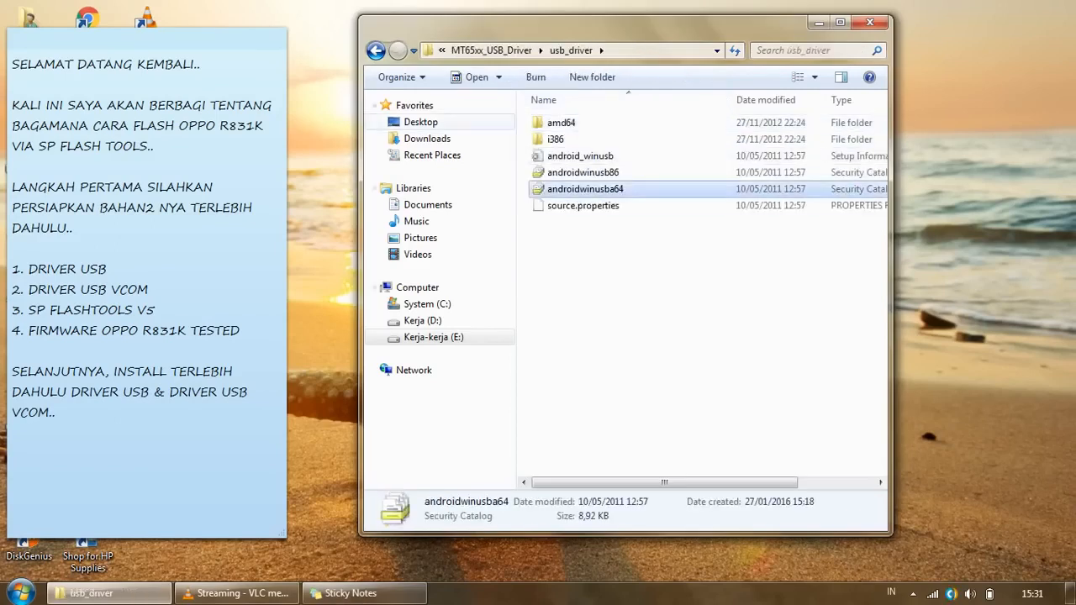
Step: Install the VCOM driver by running InstallDriver from the MT6577 USB VCOM drivers folder inside USB VCOM drivers, and exit the installer
left_click(492, 51)
left_click(492, 50)
left_click(493, 50)
left_click(511, 50)
left_click(572, 152)
double_click(583, 152)
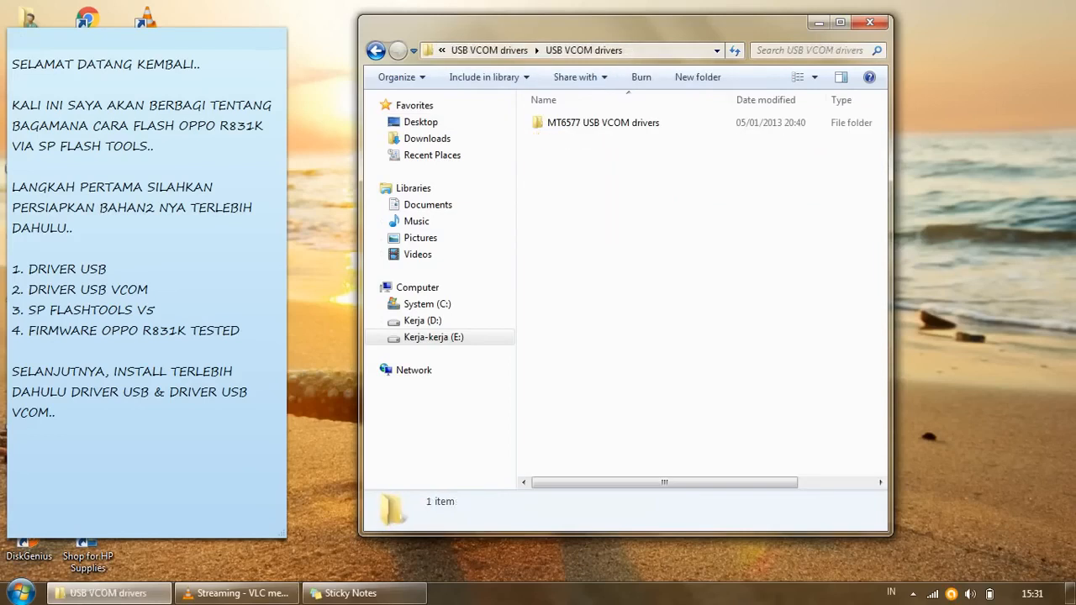
double_click(580, 123)
double_click(571, 173)
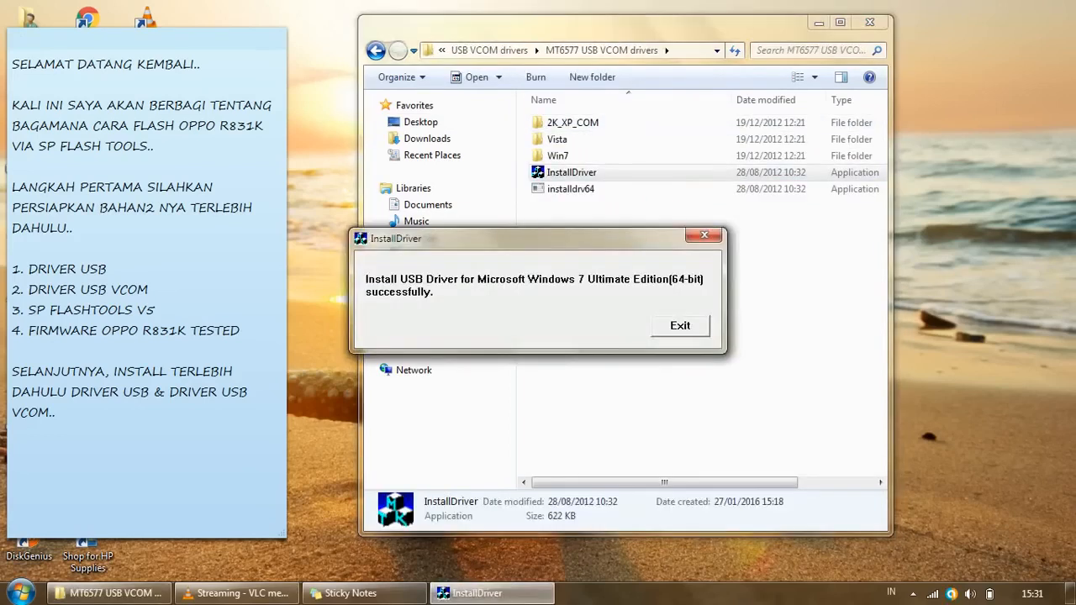
left_click(680, 326)
Step: Return to the Neo 3 R831k folder in Windows Explorer
left_click(679, 135)
left_click(490, 51)
left_click(489, 50)
left_click(520, 50)
Step: Add to the note "UNTUK DRIVER USB INSTALLASI MELALUI UPDATE DRIVER DEVICE MANAGER JIKA TIDAK MEMILIKI DRIVER USB YANG MENGGUNAKAN SETUP.."
left_click(14, 453)
key("Return")
type("UNTUK DRIVER USB INSTALLAS")
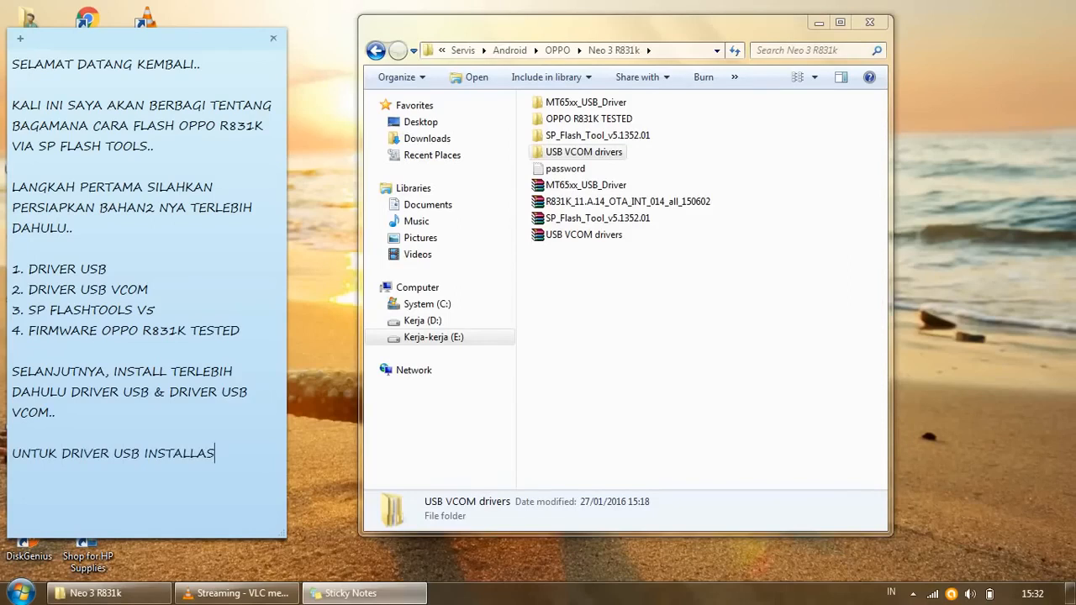
type("I MELALUI UPDATE DR")
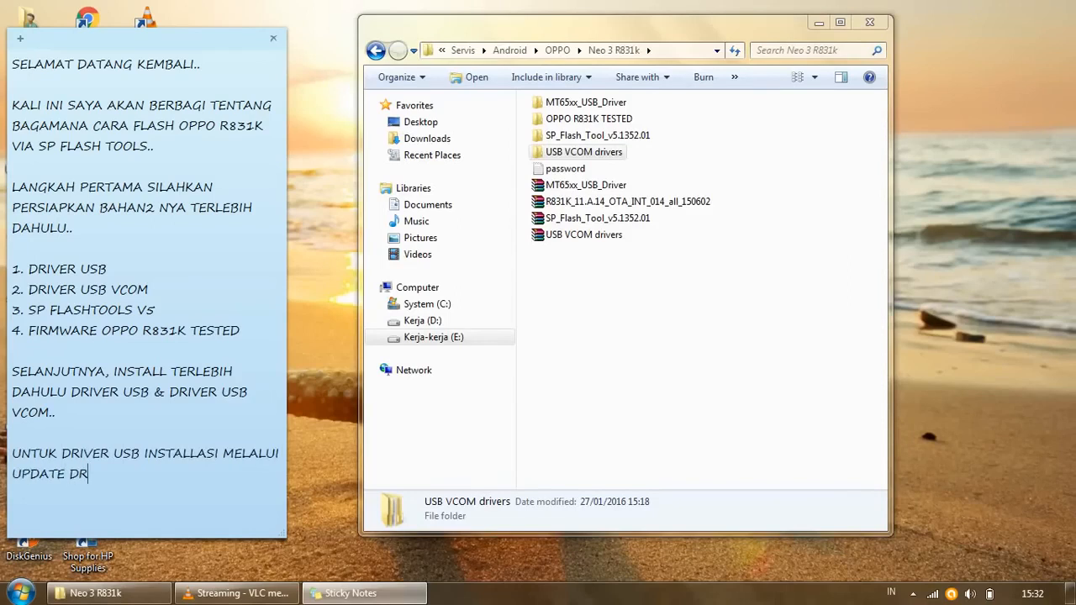
type("IVER DEVICE MANAGER JIKA TIDAK")
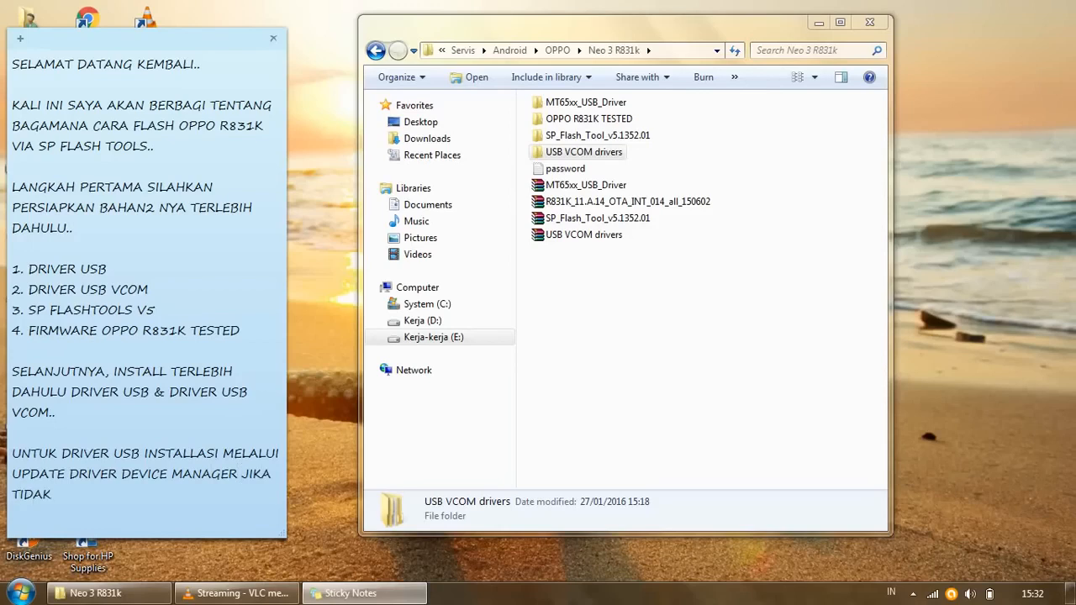
type(" MEMILIKI DRIVER ")
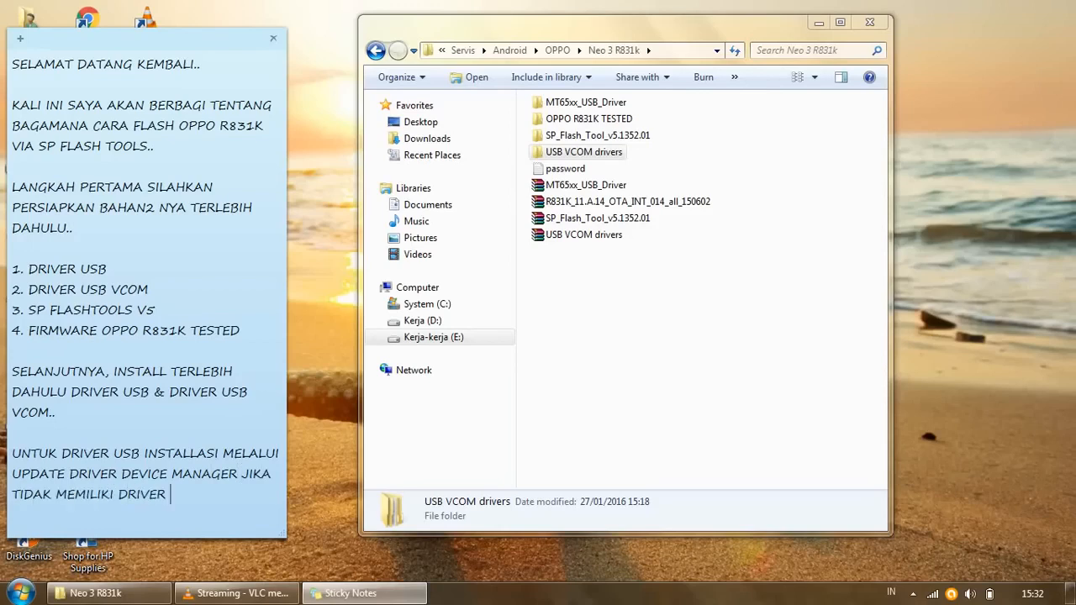
type("USB YANG MEN")
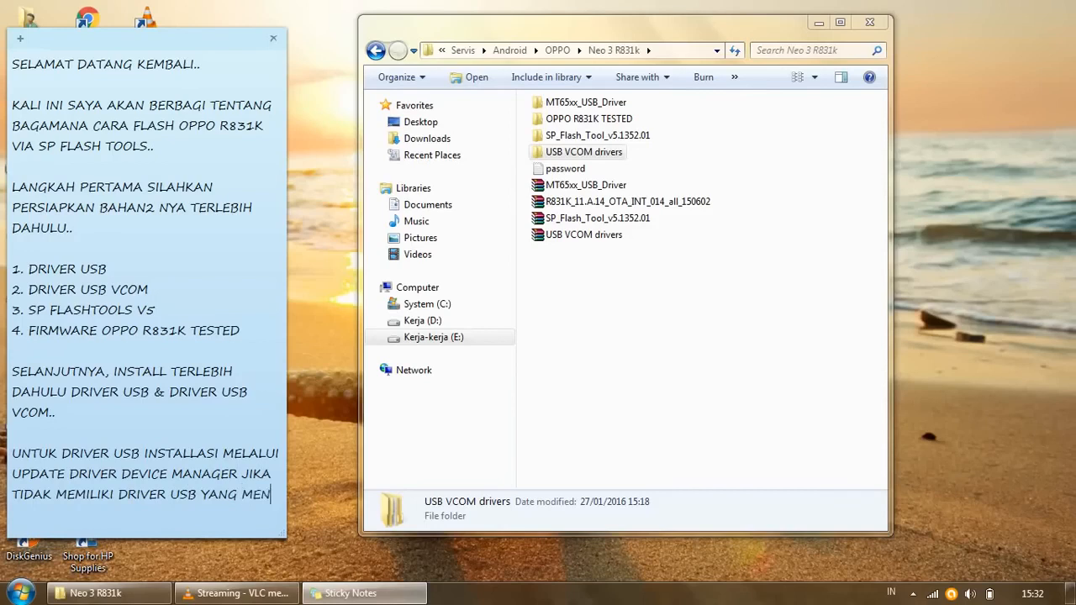
type("GGUNAKAN SETUP..")
key("Return")
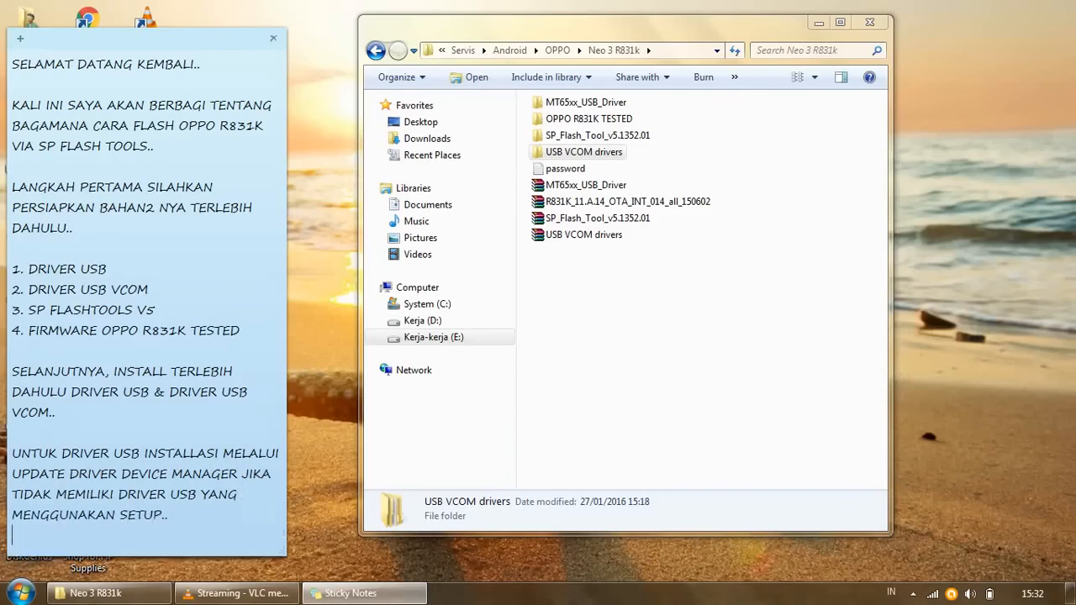
Step: Delete the introduction, preparation and materials list below the note's greeting, and add the closing line "SELANJUTNYA BUKA SP FLASHTOOLS"
left_click_drag(14, 350, 13, 85)
key("BackSpace")
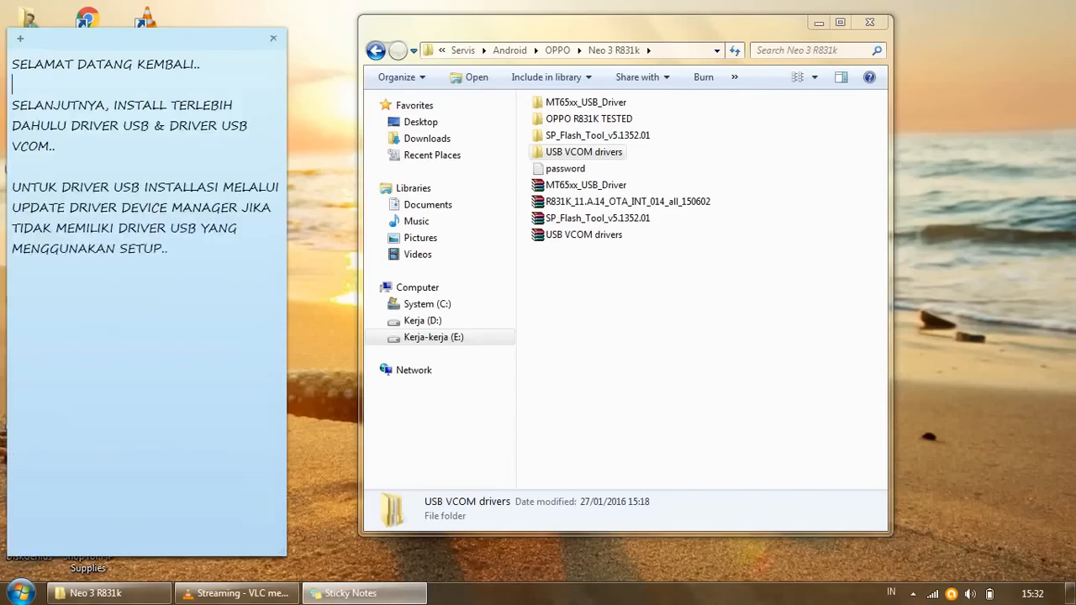
type("SELANJUTNYA BUKA SP FLASHTOOLS")
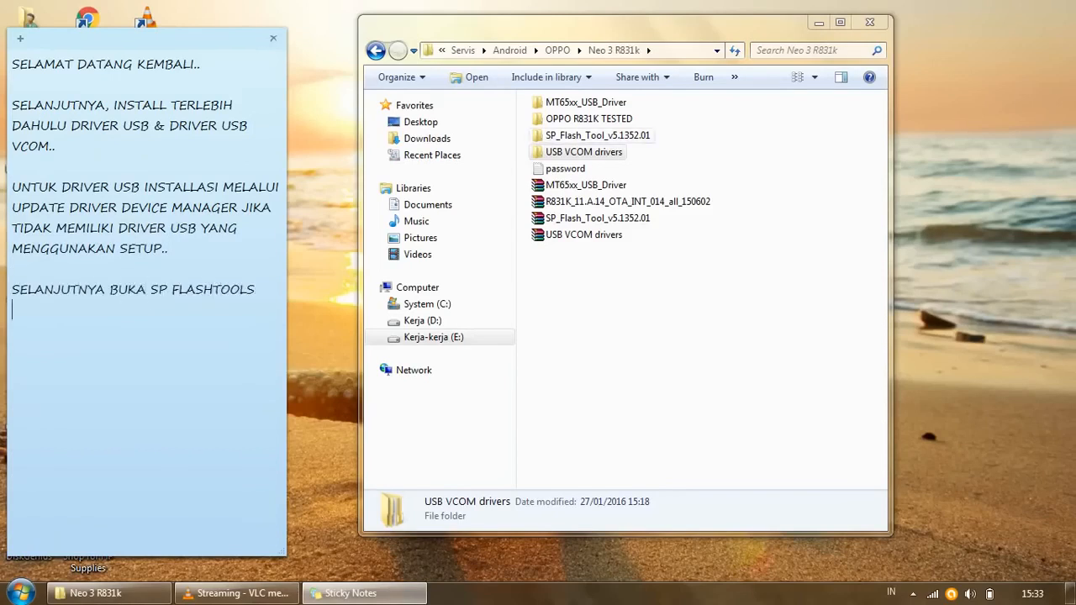
Step: Locate flash_tool in the inner SP_Flash_Tool_v5.1352.01 folder and add "PILIH RUN AS ADMINISTRATOR" to the note
double_click(598, 135)
double_click(588, 116)
right_click(582, 321)
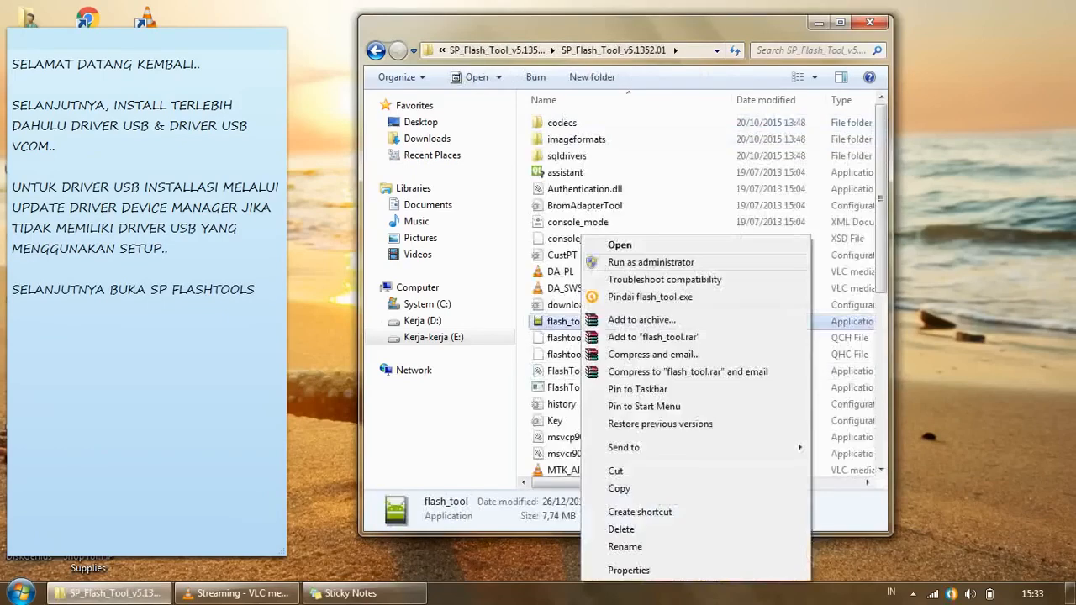
left_click(650, 262)
type("PILIH RUN ")
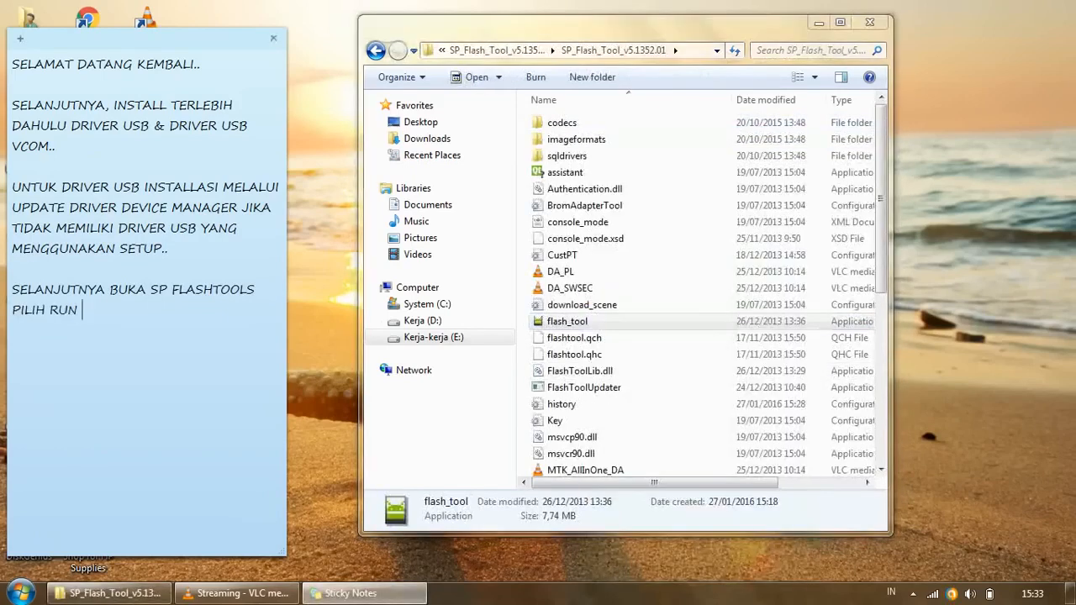
type("AS ADMINISTRATOR")
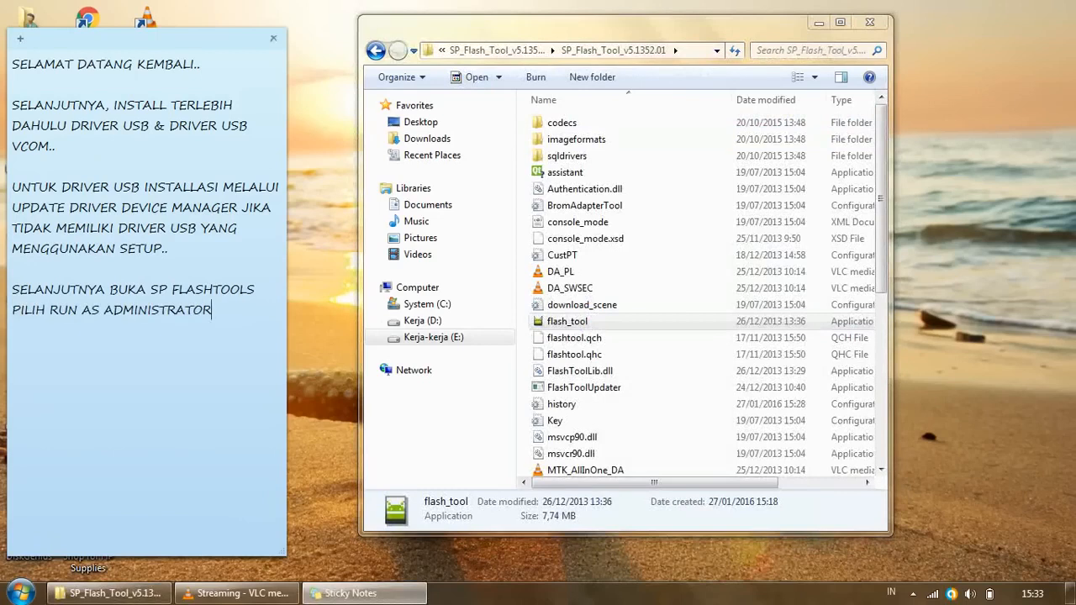
Step: Run flash_tool as administrator and arrange its window so it sits beside the sticky note
right_click(561, 321)
left_click(622, 259)
left_click_drag(336, 31, 562, 29)
left_click_drag(248, 294, 304, 294)
Step: Add to the note the paragraph "ARAHKAN DA ( DOWNLOAD AGENT KE FILE ATAU FOLDER SP FLASH TOOLS)"
left_click(227, 311)
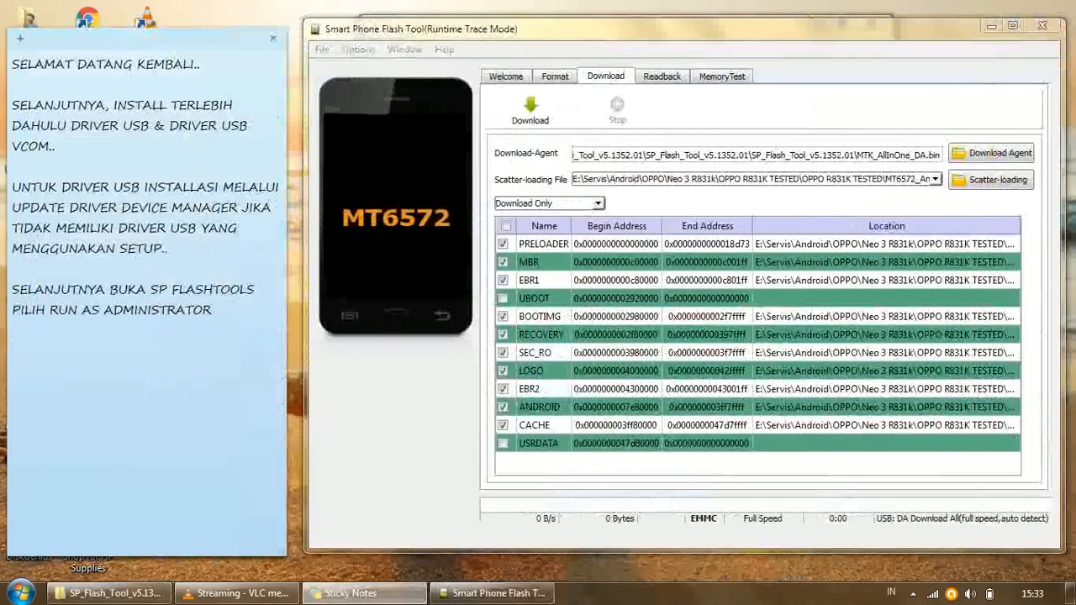
type("ARAHKAN")
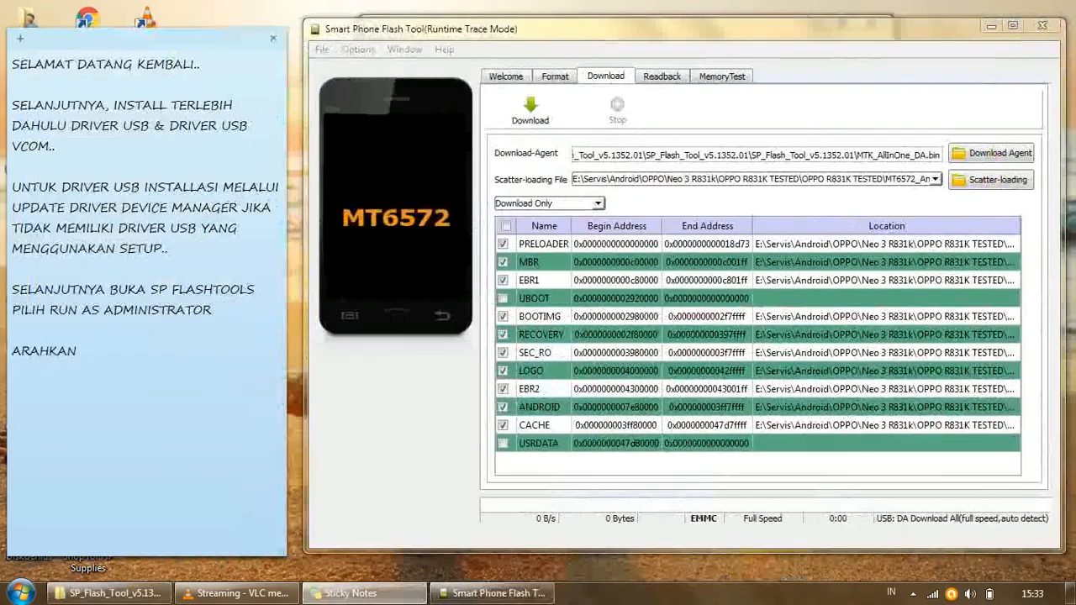
type(" DA ( DOWNLOAD AGENT KE FILE ATAU FOLDER S")
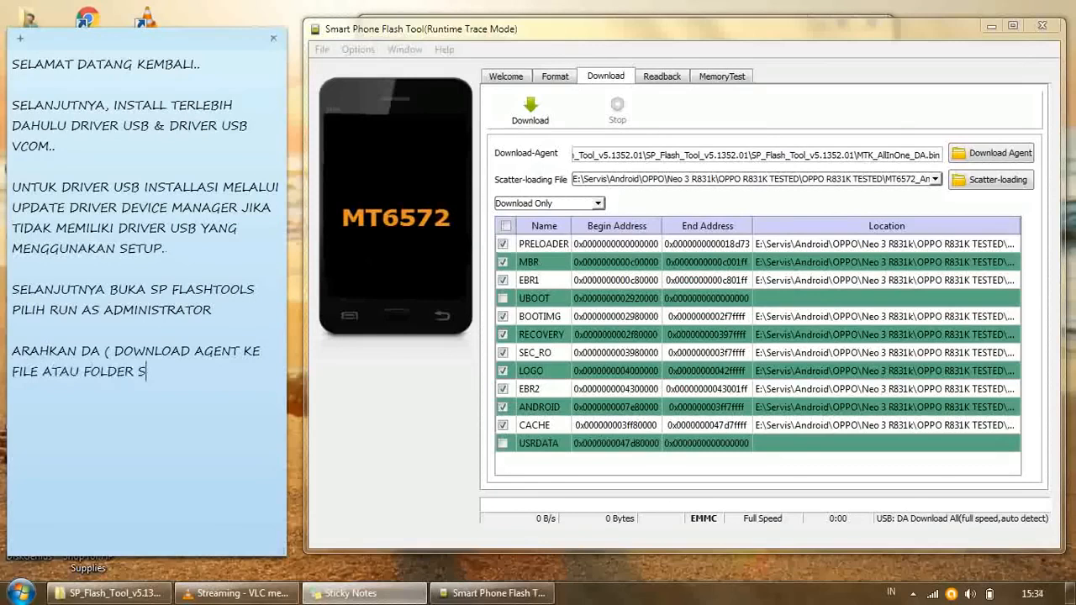
type("P FLASH TOOLS")
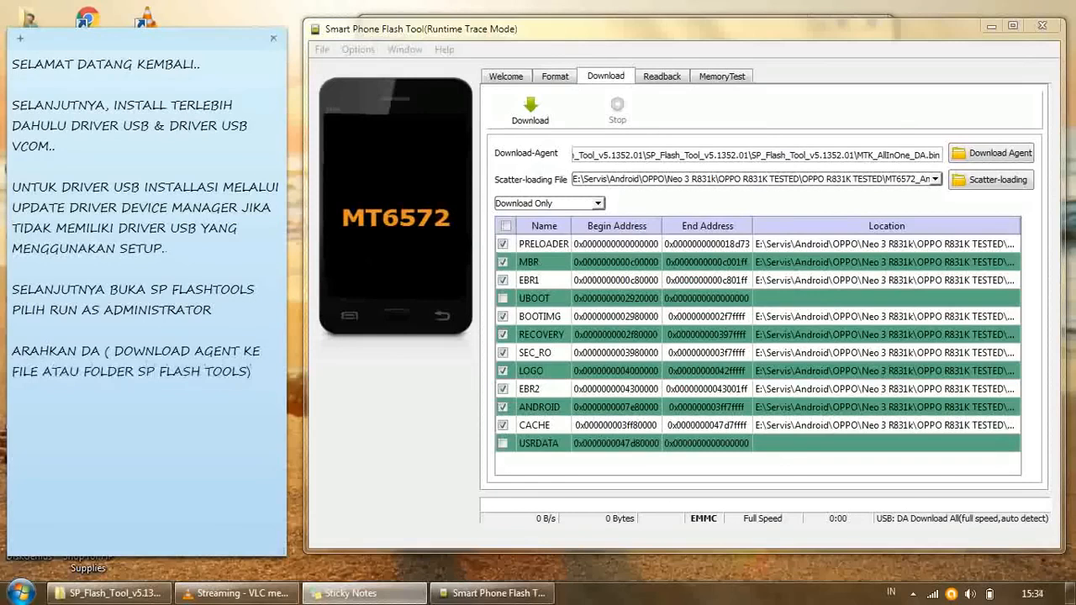
Step: Load MTK_AllInOne_DA from the inner SP_Flash_Tool_v5.1352.01 folder as the download agent in Smart Phone Flash Tool
left_click(991, 153)
left_click(434, 77)
left_click(430, 78)
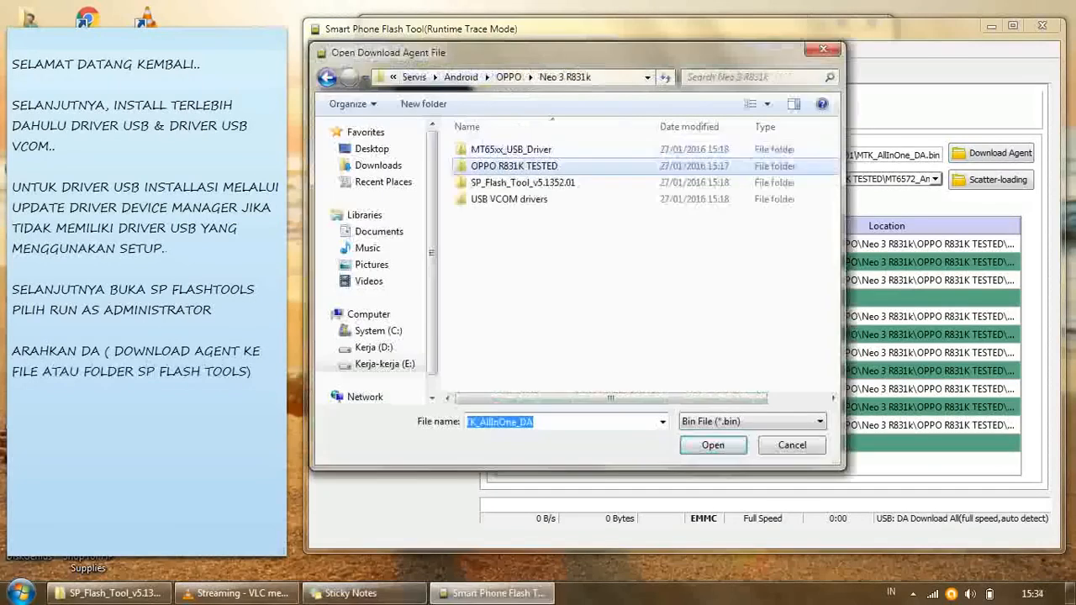
double_click(522, 182)
double_click(523, 149)
left_click(508, 232)
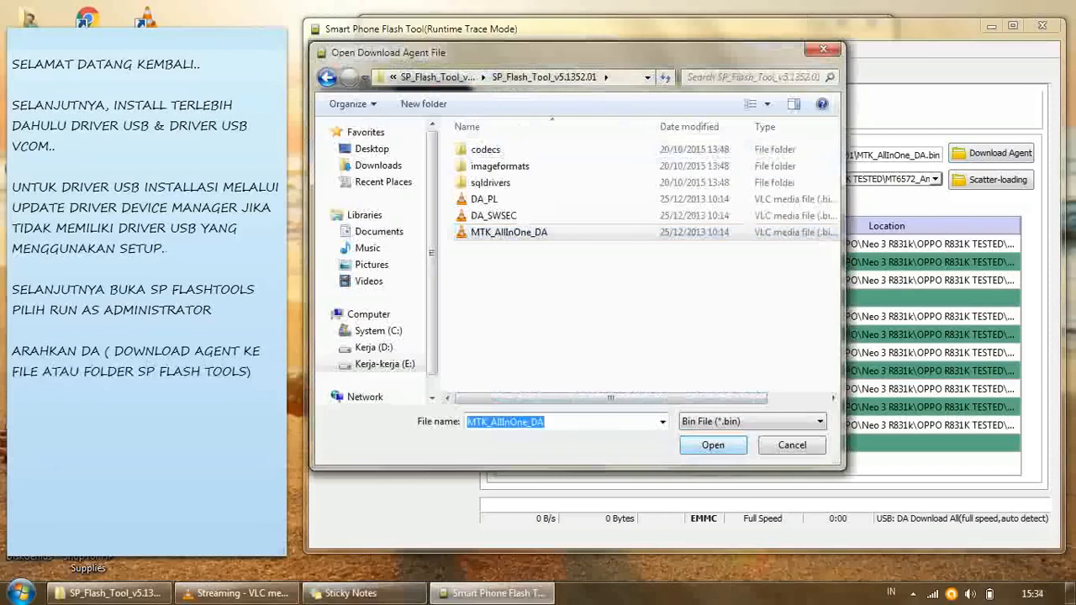
left_click(713, 444)
Step: Add to the note "KEMUDIAN SCATTER ARAHKAN KE FOLDER FIRMWARE OPPO R831"
key("alt+Tab")
type("K")
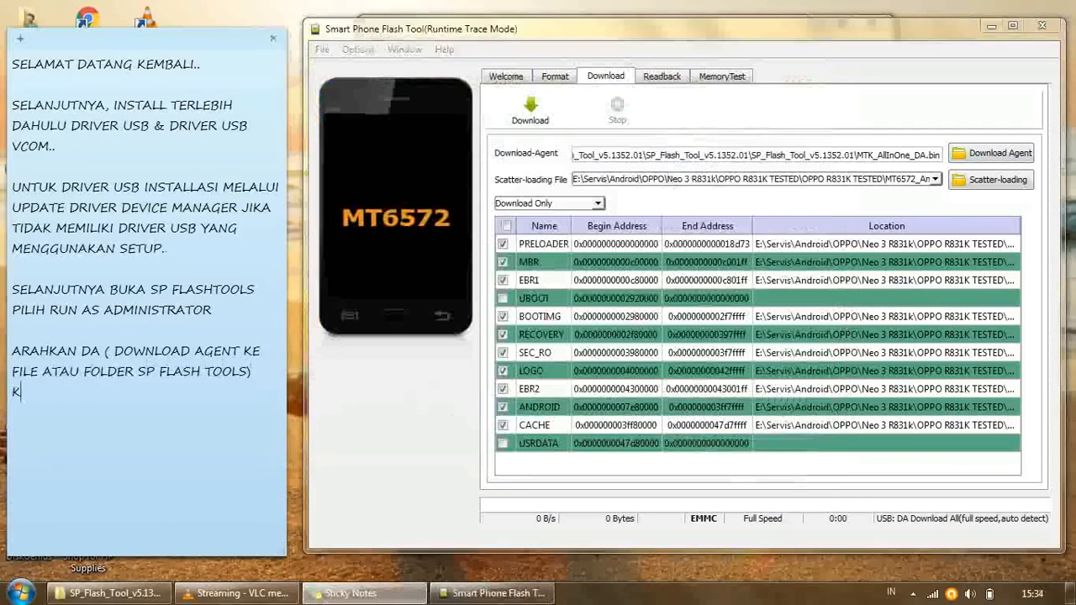
type("EMUDIAN SCATTER ARAHKAN KE FOLDER ")
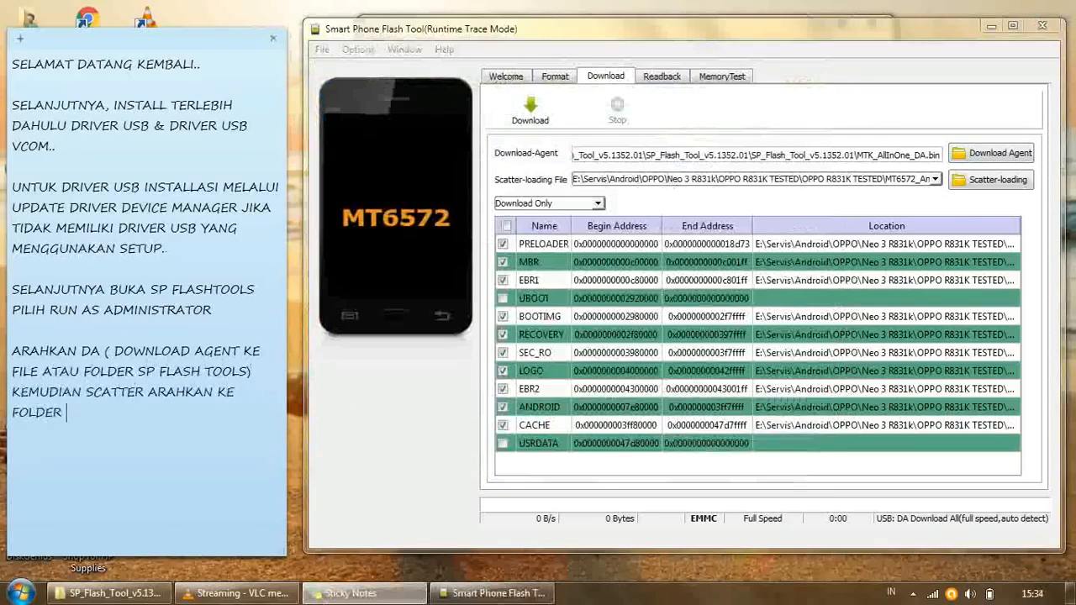
type("FIRMWARE ")
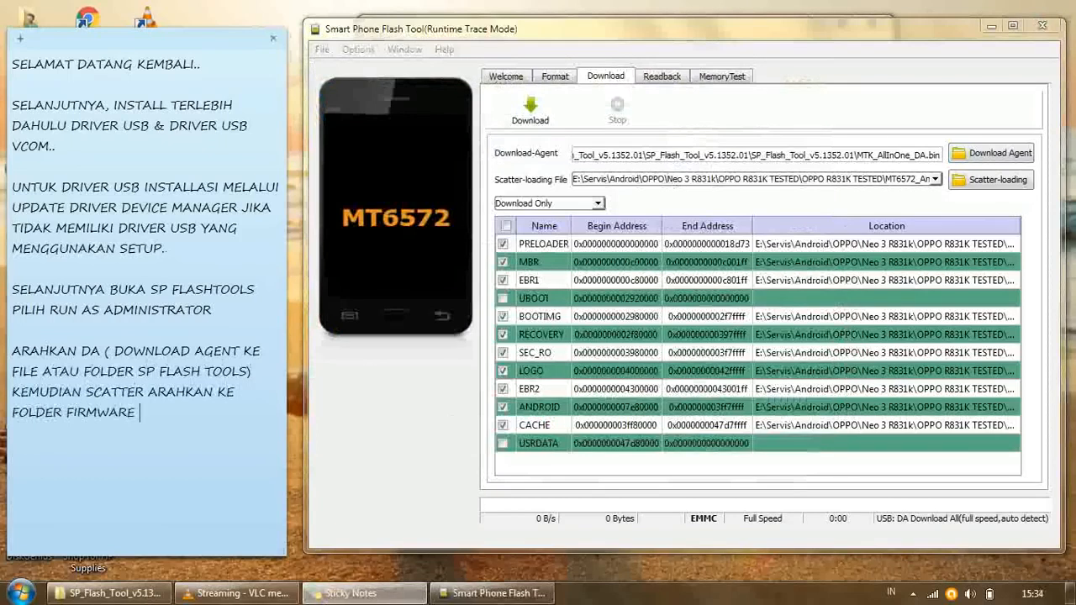
type("OPPO R831")
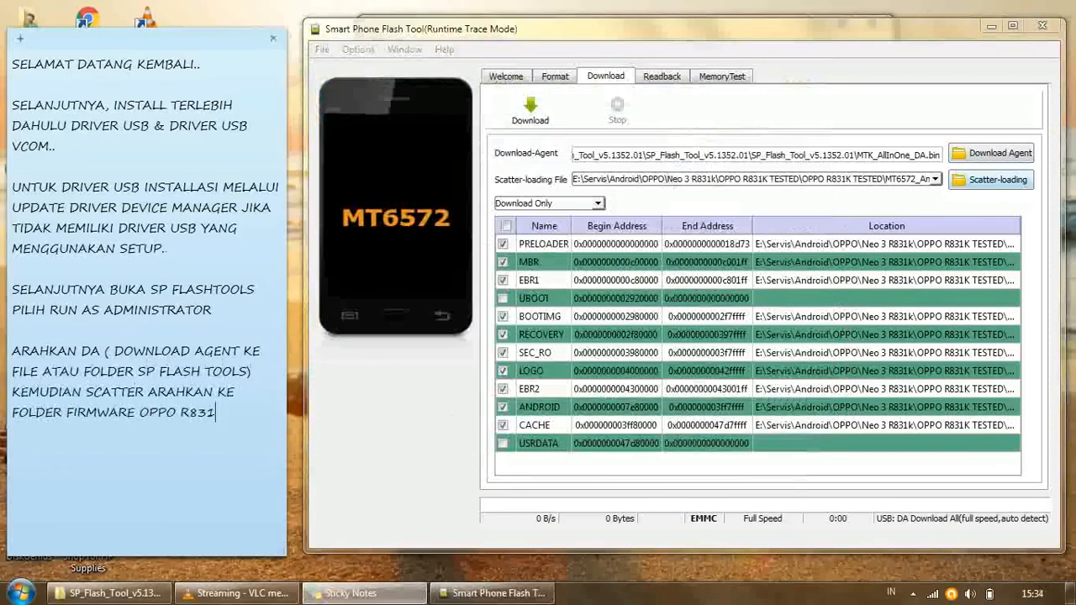
Step: Load MT6572_Android_scatter from the inner OPPO R831K TESTED folder as the scatter-loading file
left_click(990, 179)
left_click(444, 77)
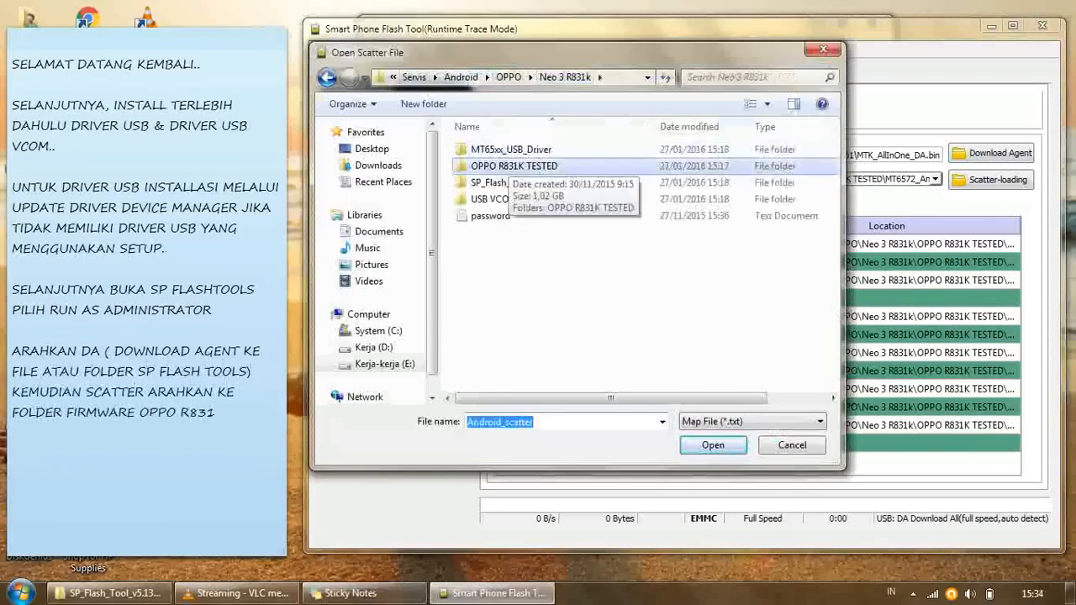
double_click(514, 166)
double_click(513, 149)
left_click(521, 150)
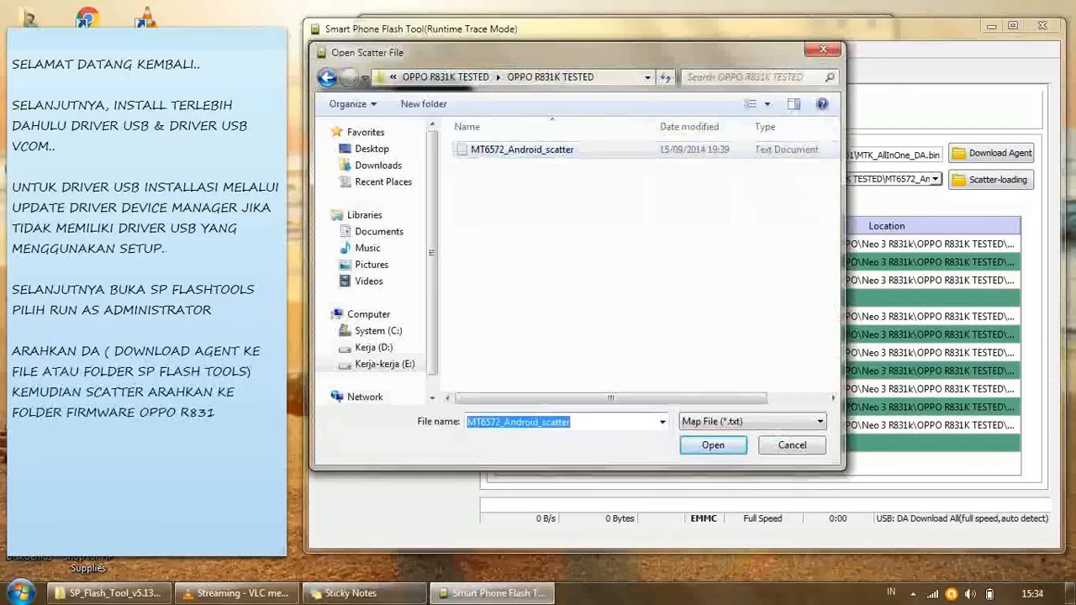
key("Return")
Step: Add to the note "UBOOT DAN USRDATA MASIH KOSONG KLIK PADA BARIS LOCATION, DAN ARAHKAN KE FOLDER FIRMWARE OPPO TADI..."
left_click(14, 453)
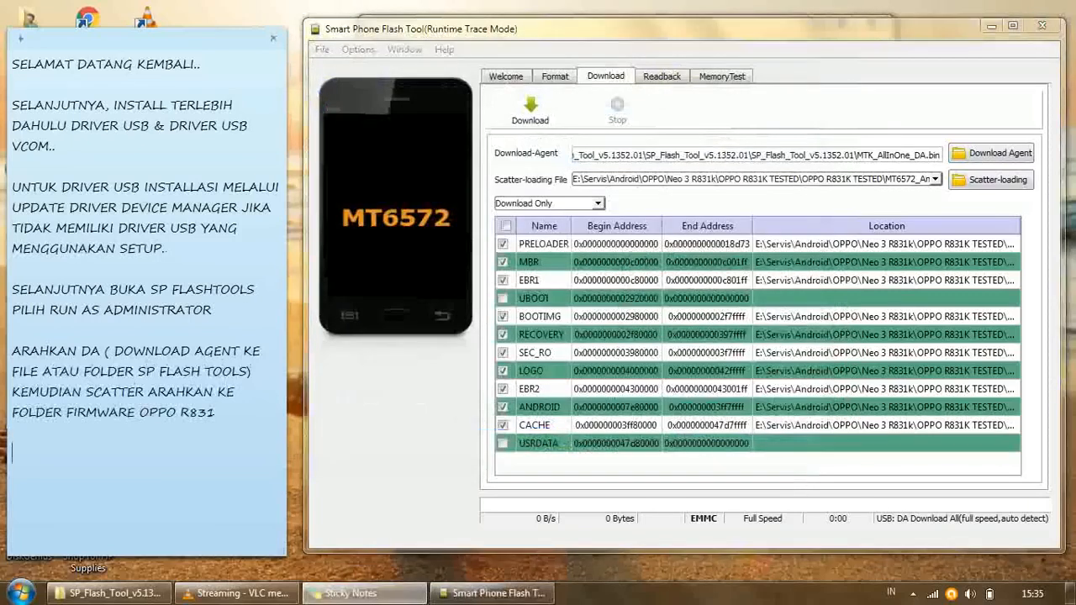
type("UBOOT DAN USRDATA MASIH KOS")
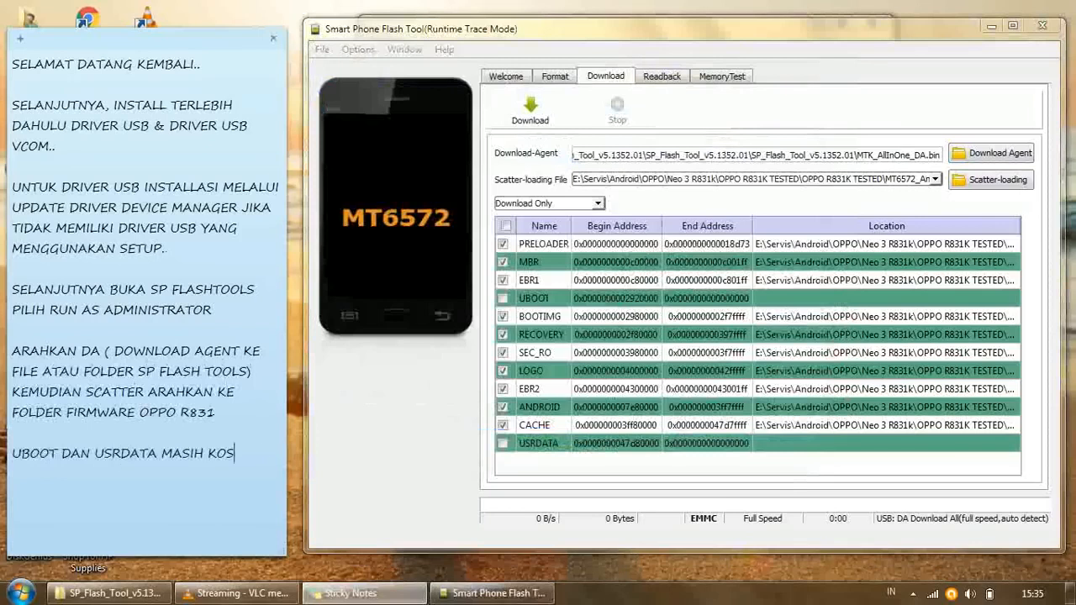
type("ONG KLIK PADA KOLOM")
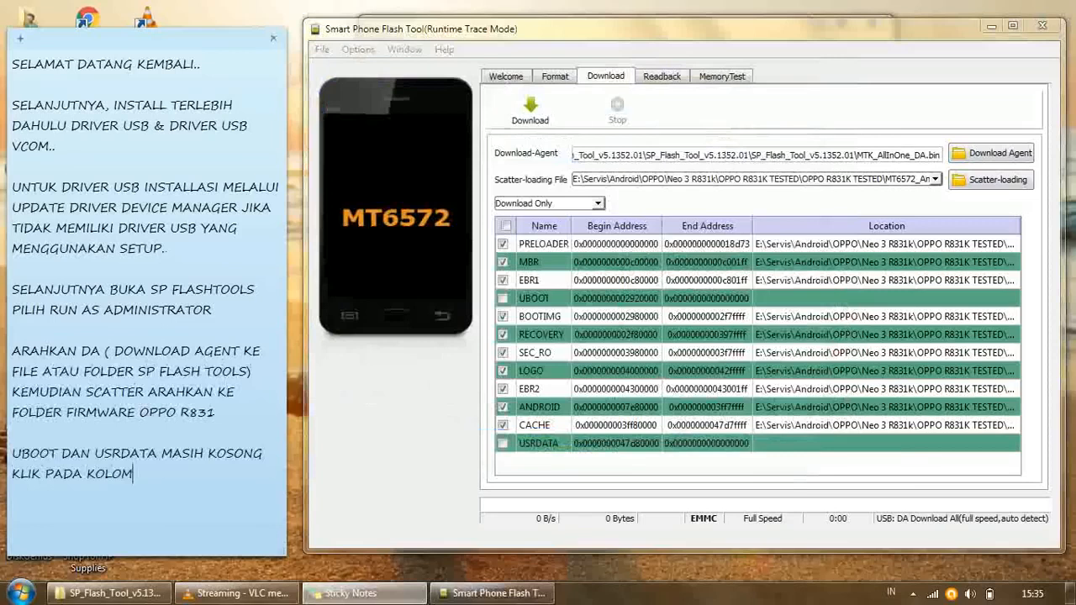
key("BackSpace")
key("BackSpace")
key("BackSpace")
key("BackSpace")
key("BackSpace")
type("BARIS LOCATION")
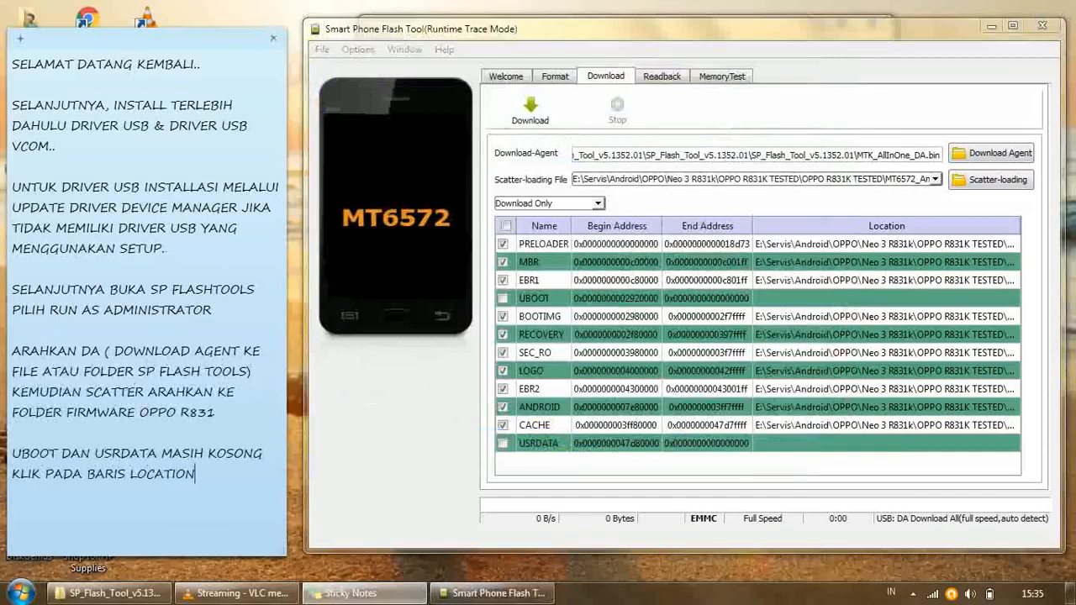
type(", DAN ARAHKAN KE F")
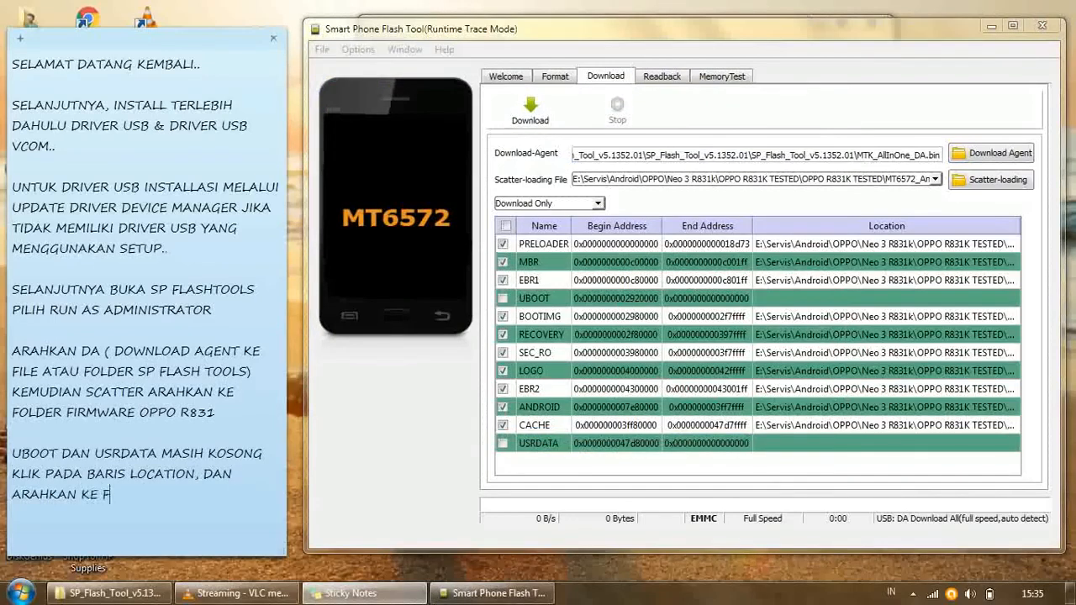
type("OLDER FIRMWARE OPPO")
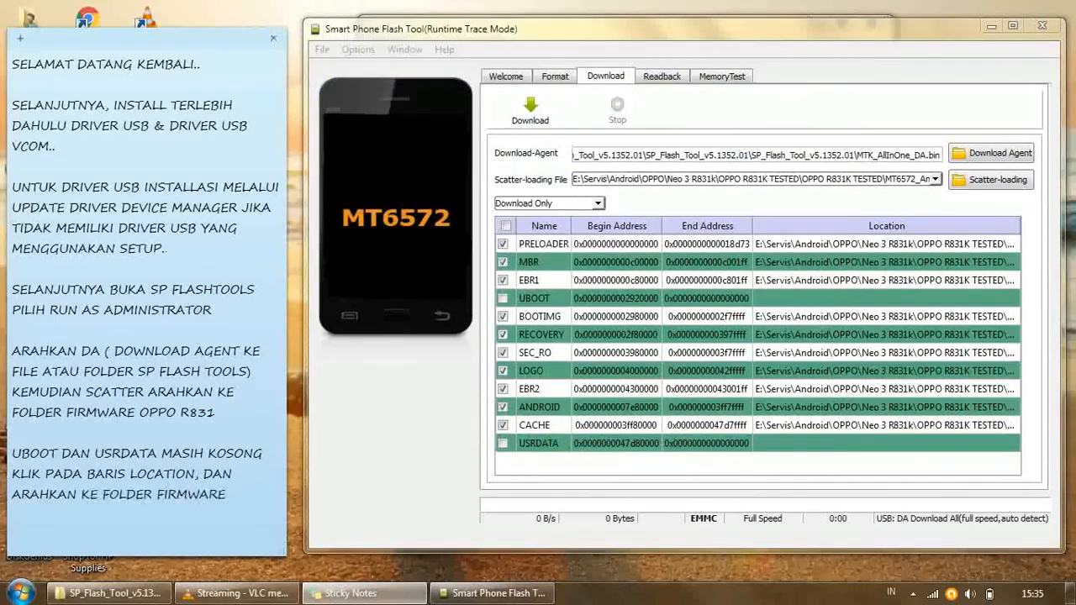
type(" TADI..")
Step: Assign the uboot file from the inner OPPO R831K TESTED folder to the UBOOT row's location
left_click(886, 298)
left_click(434, 77)
left_click(423, 76)
left_click(515, 165)
double_click(514, 166)
double_click(514, 150)
left_click_drag(521, 52, 750, 87)
double_click(713, 382)
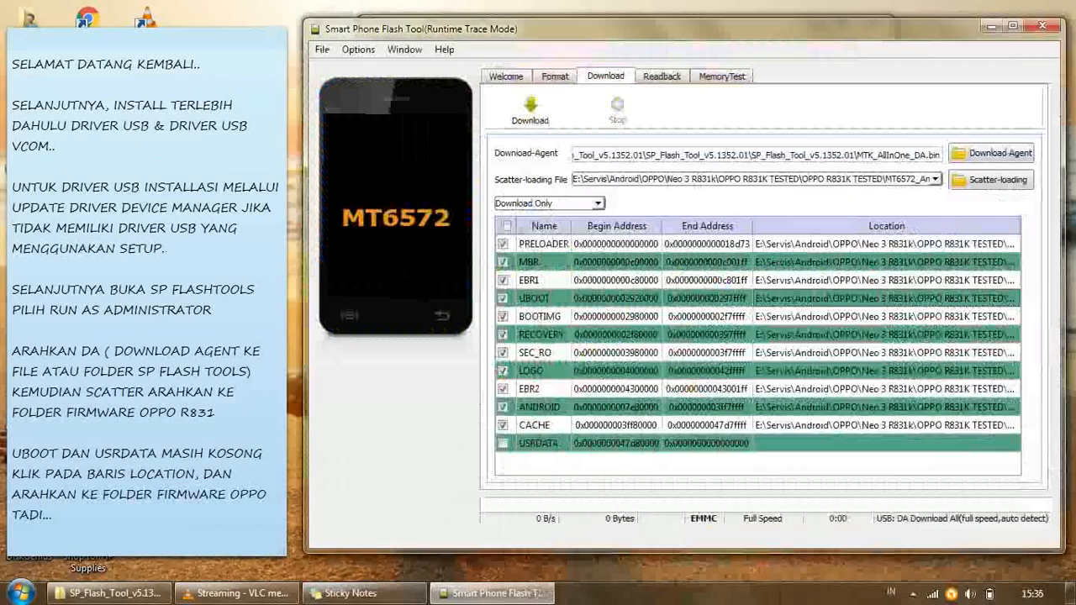
Step: Assign userdata_nvram_only.ext4 from the inner OPPO R831K TESTED folder to the USRDATA row's location
left_click(885, 443)
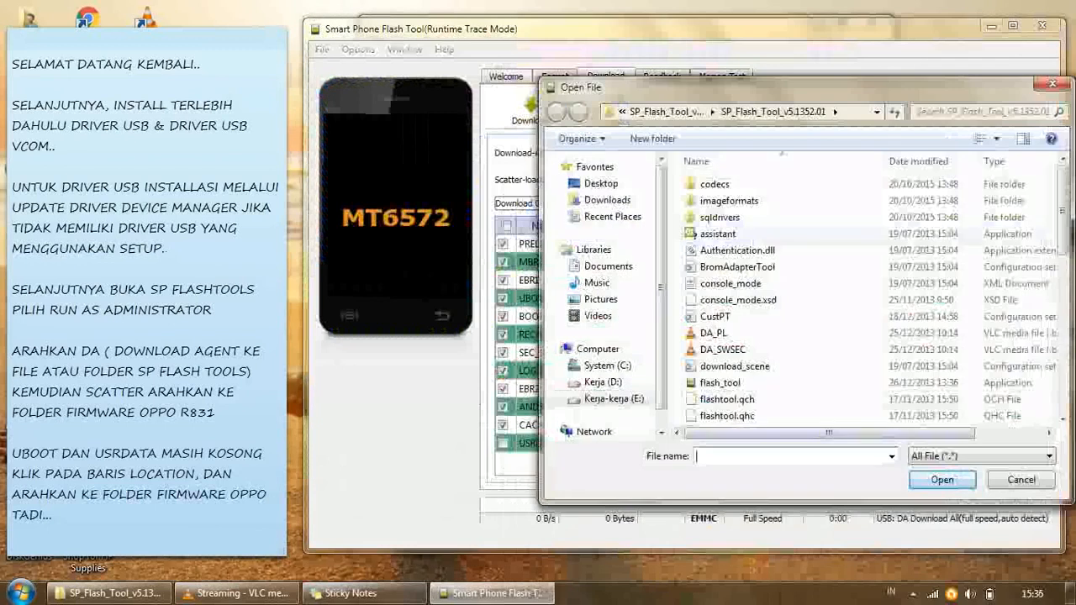
left_click(659, 111)
left_click(658, 112)
left_click(654, 112)
double_click(743, 200)
double_click(743, 184)
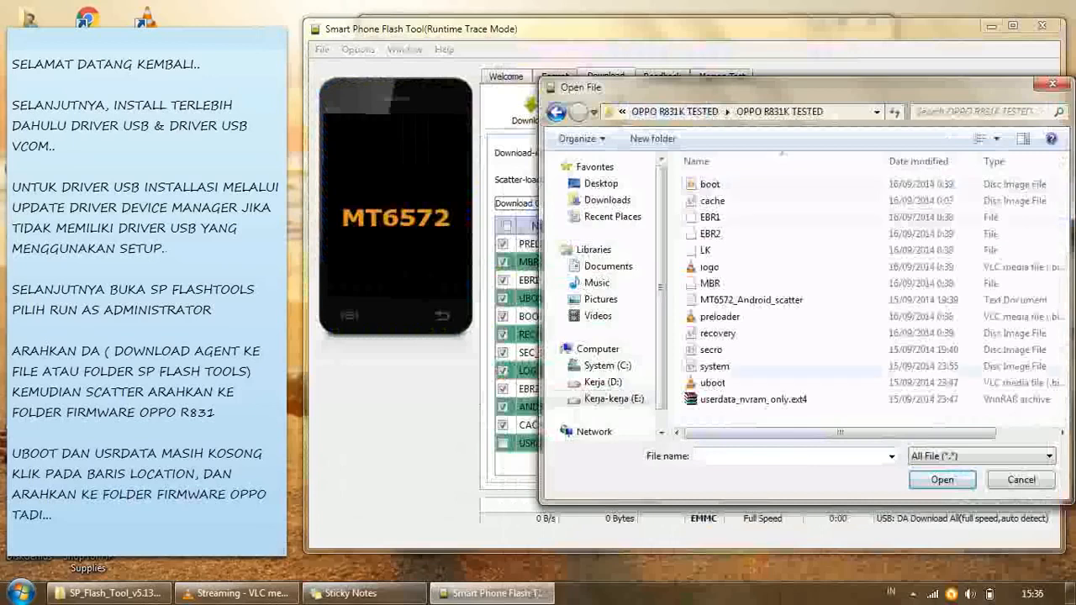
double_click(752, 399)
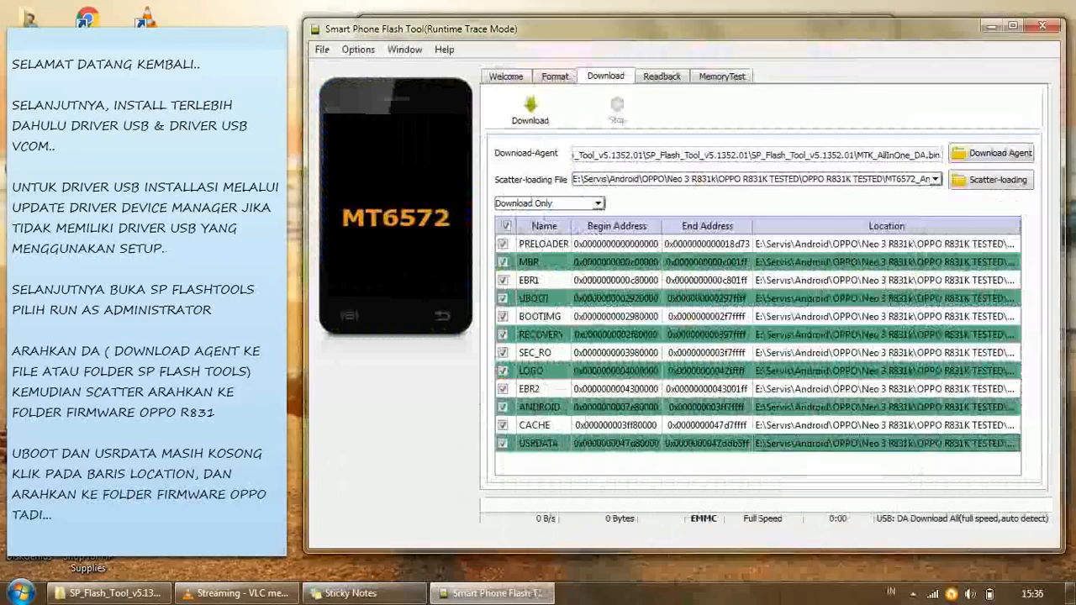
Step: Clear the note's driver, SP Flash Tools and scatter paragraphs, and append "SELANJUTNYA PILIH FIRMWARE UPGRADE PADA BUTTON DOWNLOAD ONLY DI RUBAH KE FIRMWARE UPGRADE"
left_click_drag(216, 412, 11, 105)
key("Delete")
key("Return")
type("SELANJUTNYA ")
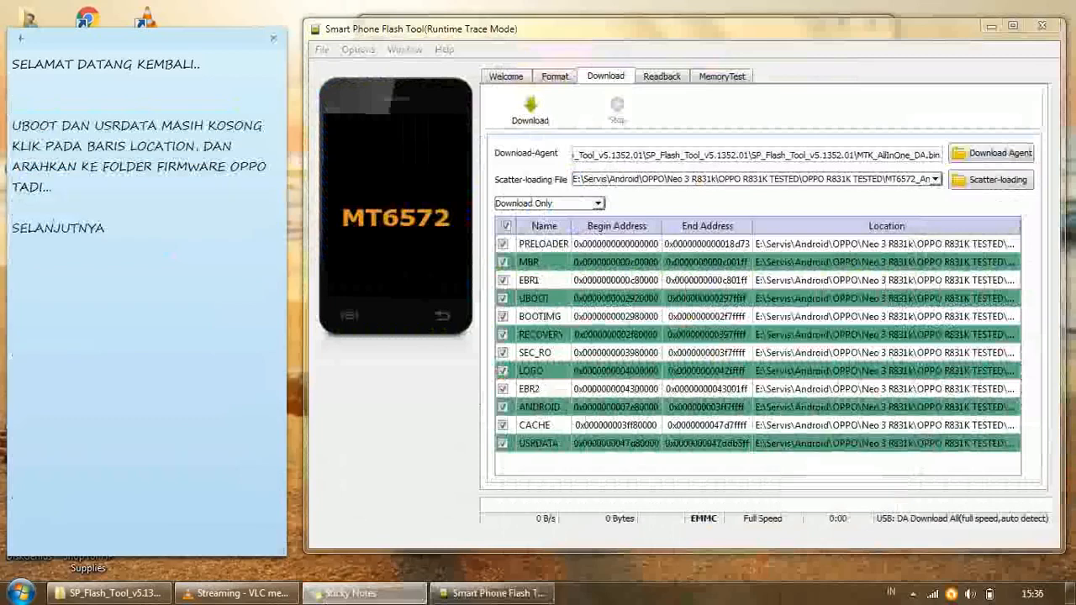
type("PILIH FIRMWARE UPGRAD")
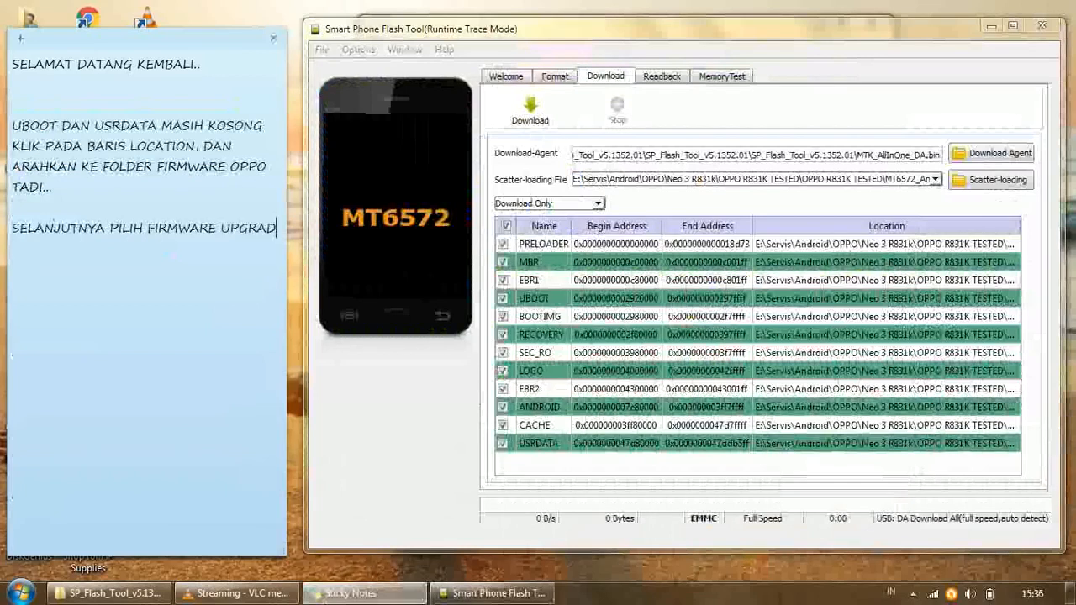
type("E PADA BUTTON DOWNLOAD ONLY DI RUBAH KE FIRMWARE UPGRADE")
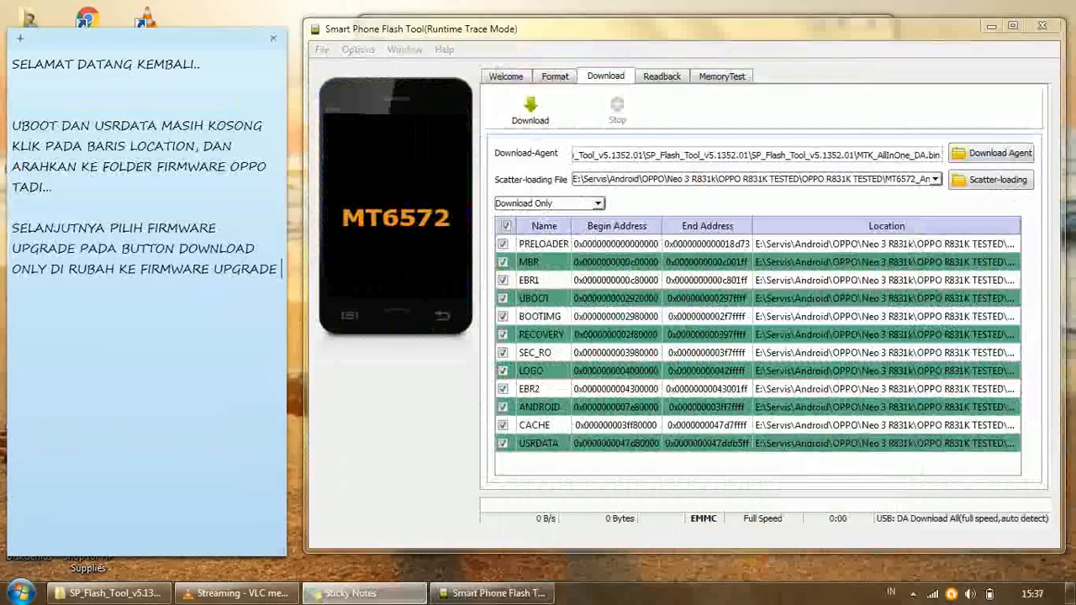
Step: Set the download mode to Firmware Upgrade and add the line "KLIK DOWNLOAD.." to the note
left_click(548, 203)
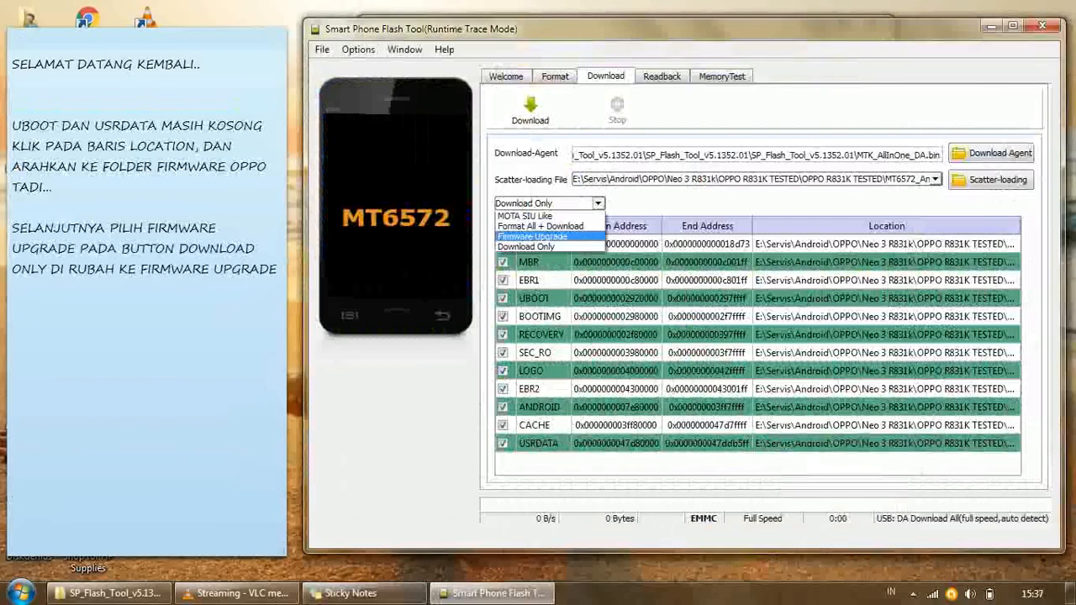
left_click(542, 228)
left_click(281, 269)
type("KLIK DOWNLOAD..")
Step: Start the download and add to the note "HH DALAM POSISI OFF, KONEKSIKAN KE PC SAMBIL MENEKAN TOMBOL VOL UP.."
left_click(530, 111)
left_click(128, 310)
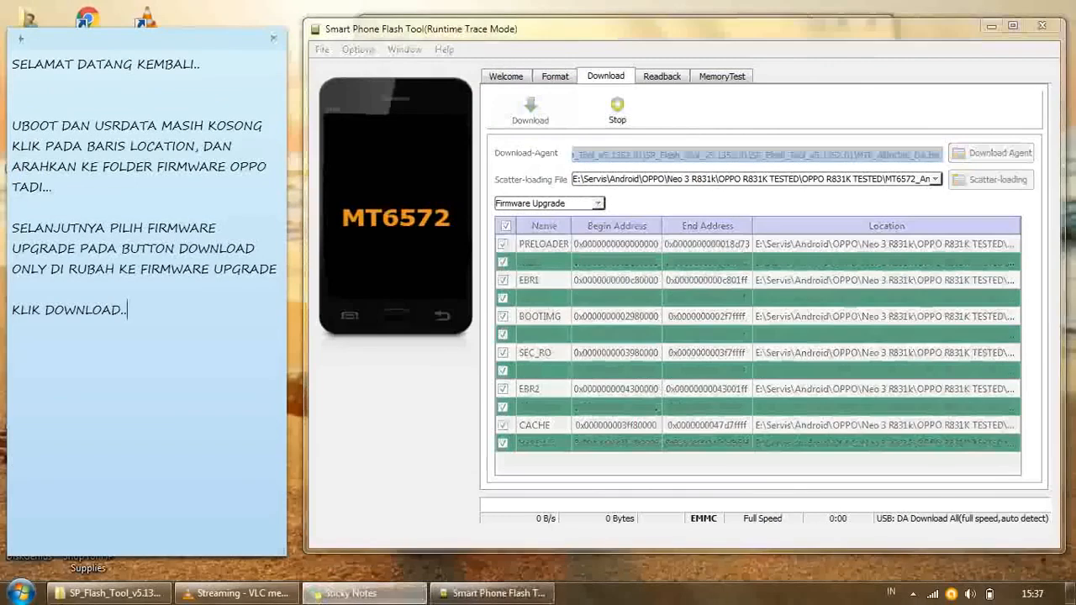
key("Return")
key("Return")
type("HH DALAM POSISI OFF,")
type("KONEK")
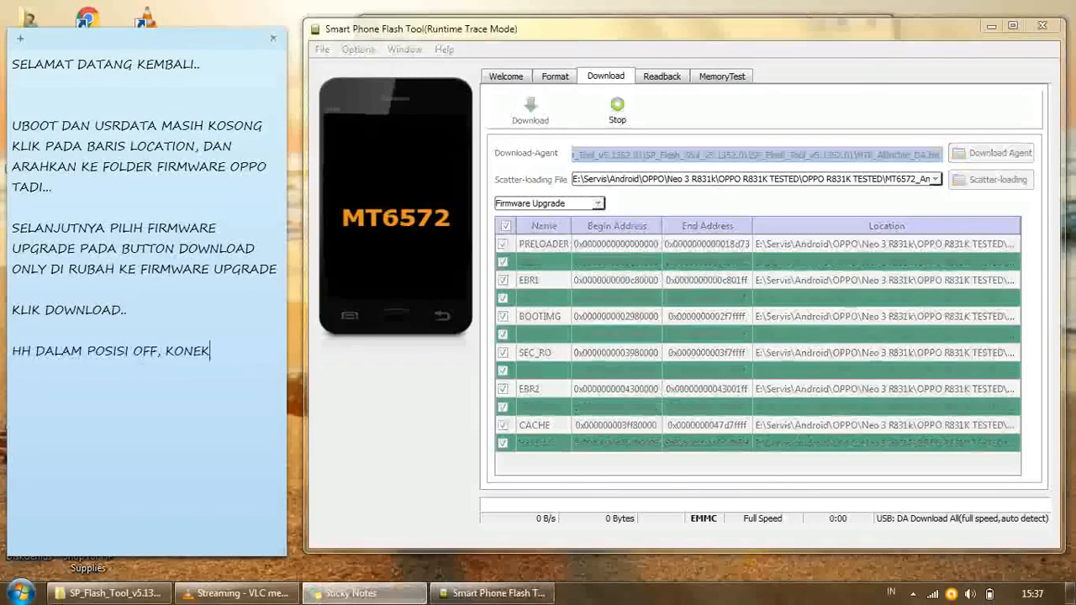
type("SIKAN KE PC SAMB")
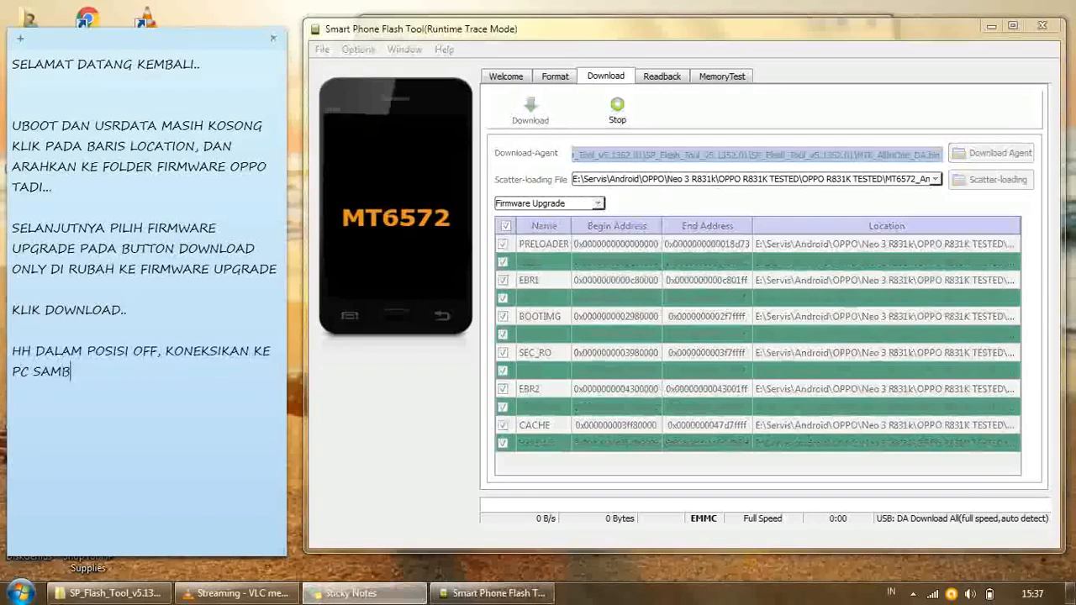
type("IL MENEKAN TOMBOL VOL UP..")
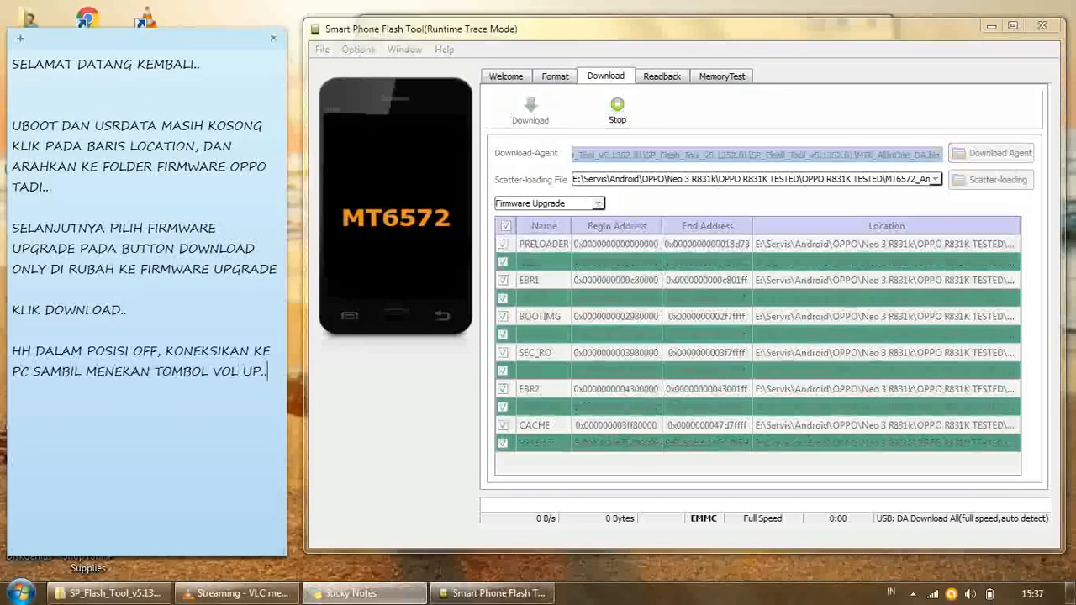
Step: Add to the note "JIKA HH BERHASIL TERDETEKSI, MAKA DI KOLOM POJOK KIRI BAWAH SP FLASH TOOLS AKAN MENAMPILKAN CHP INFO, DAN PROSES FLASHING AKAN BERJALAN.."
key("Return")
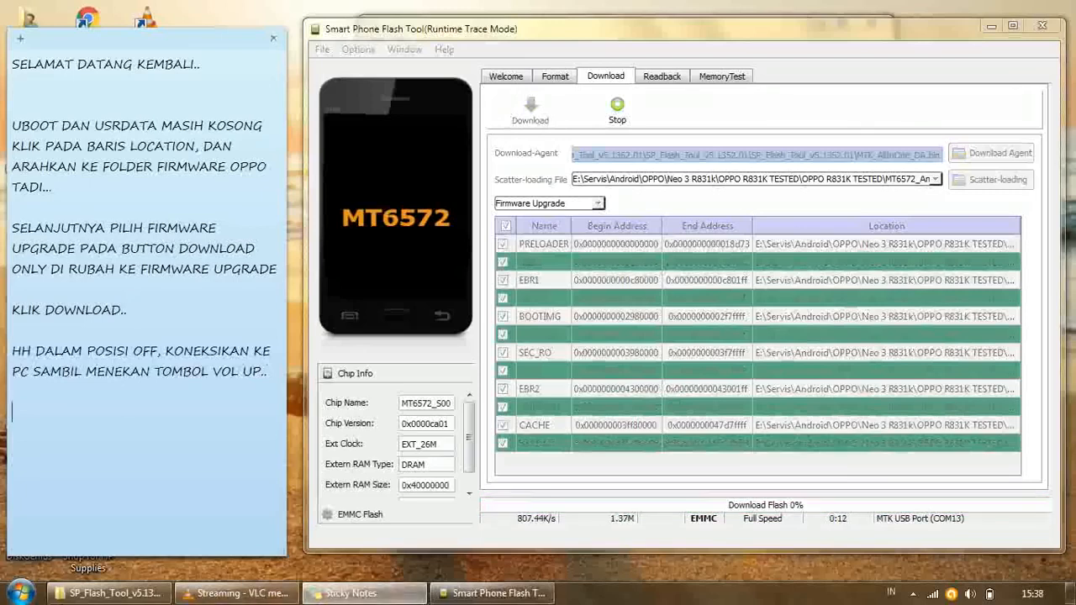
type("JIKA HH BERH")
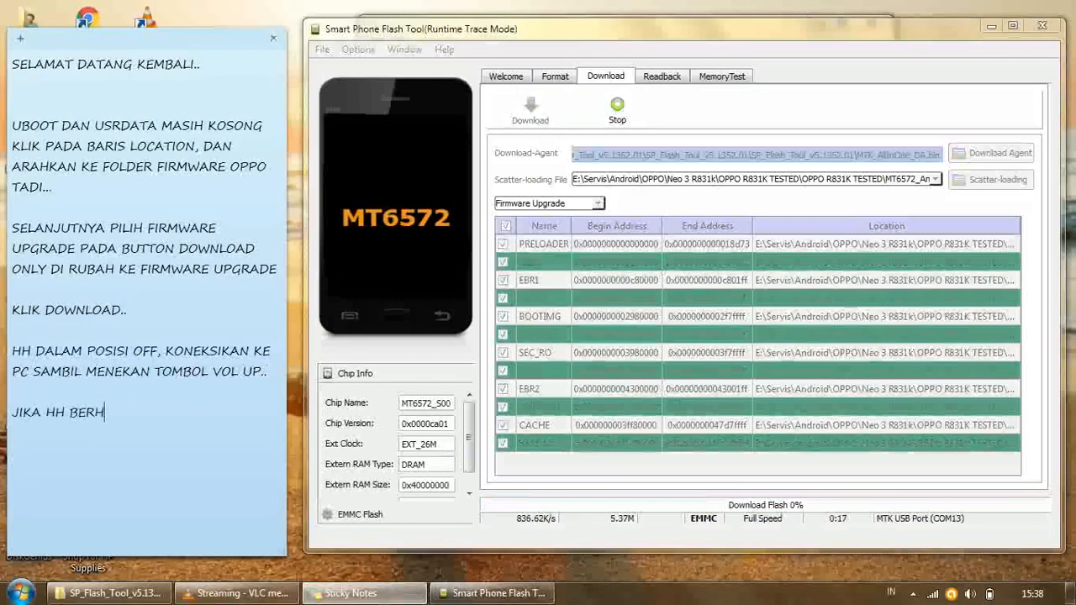
type("ASIL TERDETEKSI")
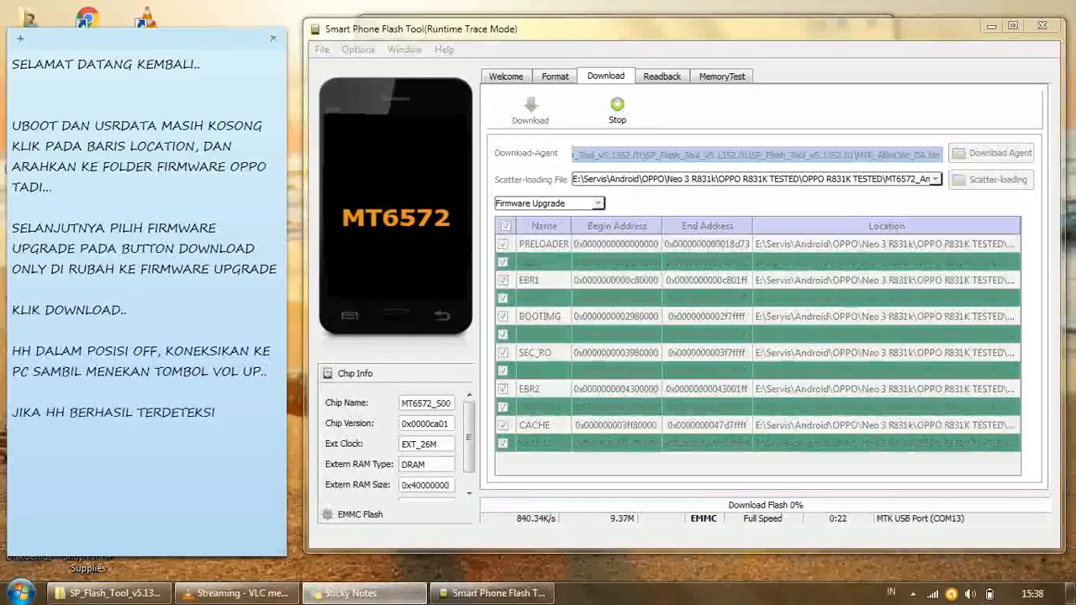
type(", MAKA DI KOLOM PO")
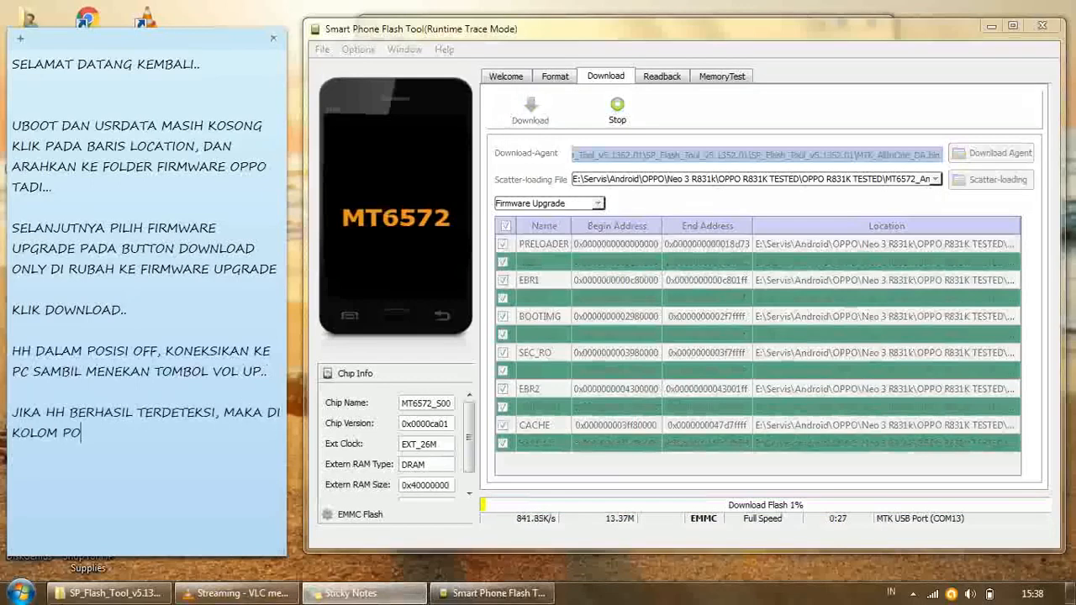
type("JOK KIRI ")
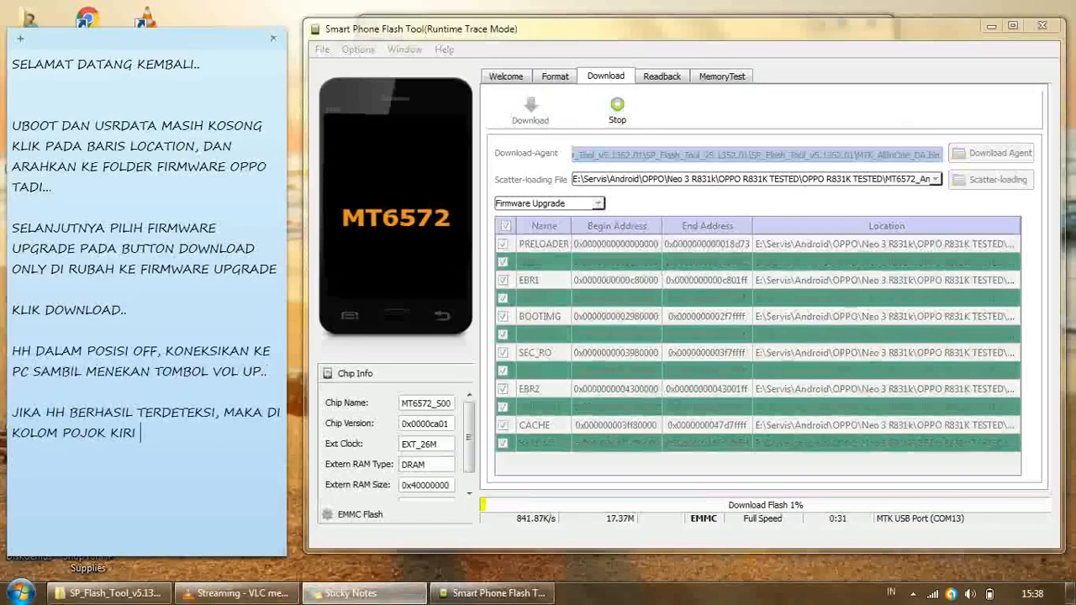
type("BAWAH SP FLASH TOOL")
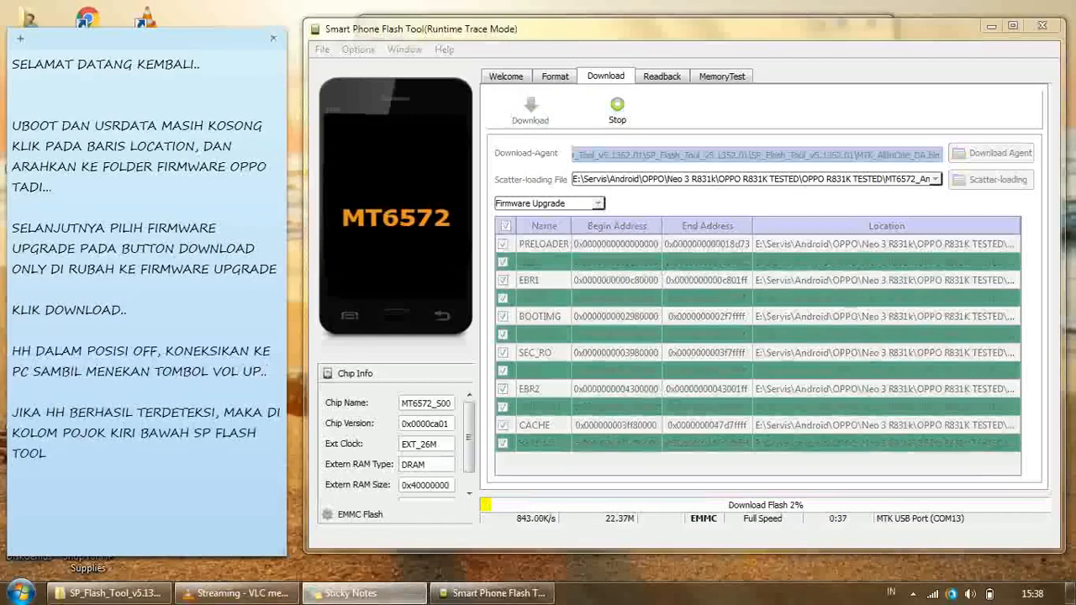
type("S AKAN MENAMPILKAN C")
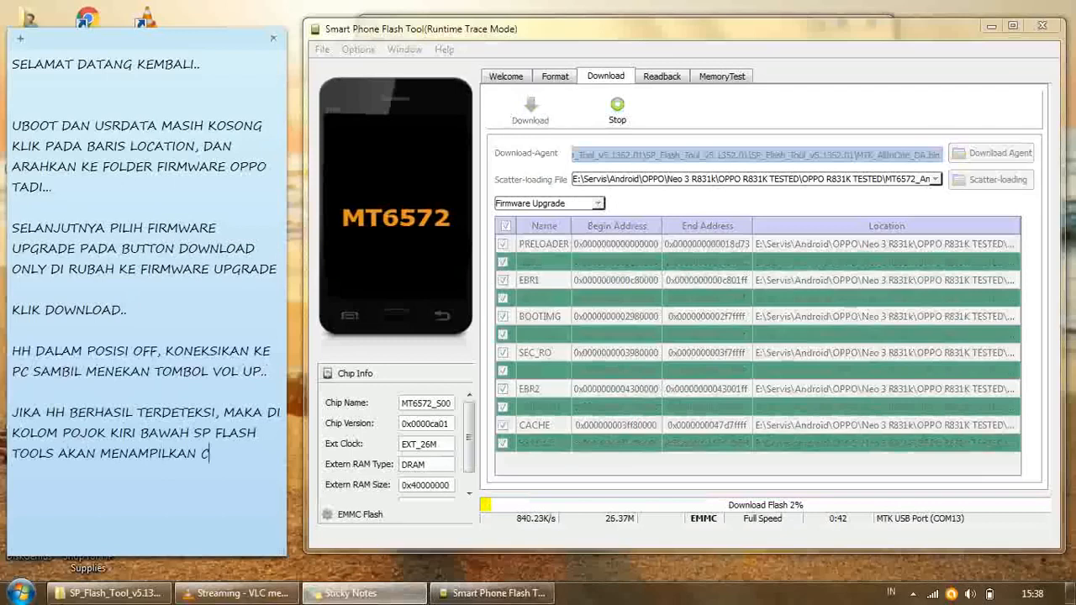
type("HP INFO, DAN P")
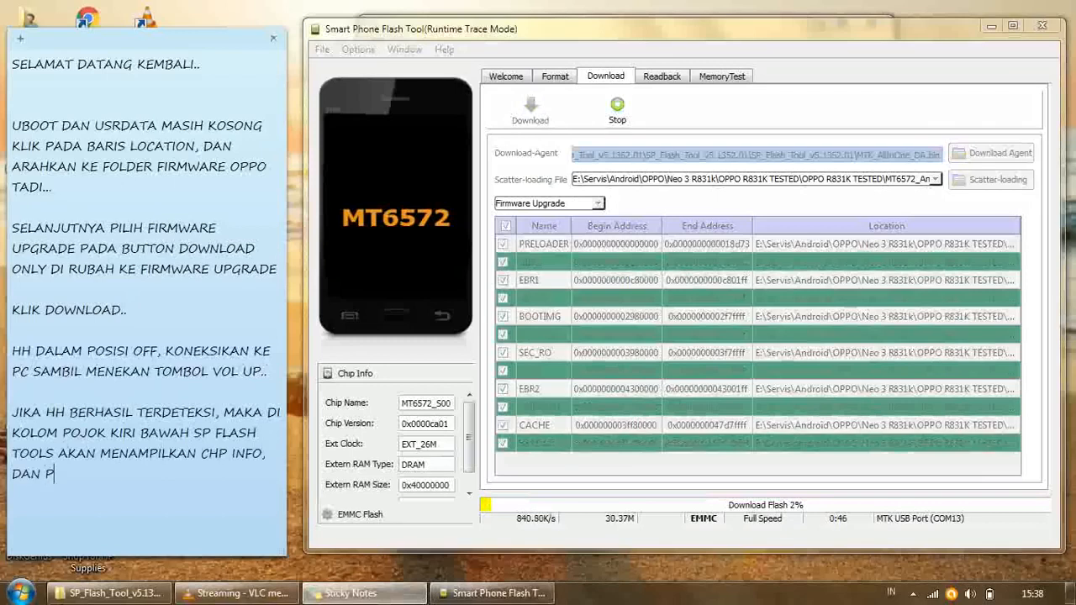
type("ROSES FLASHING AKAN BERJALAN..")
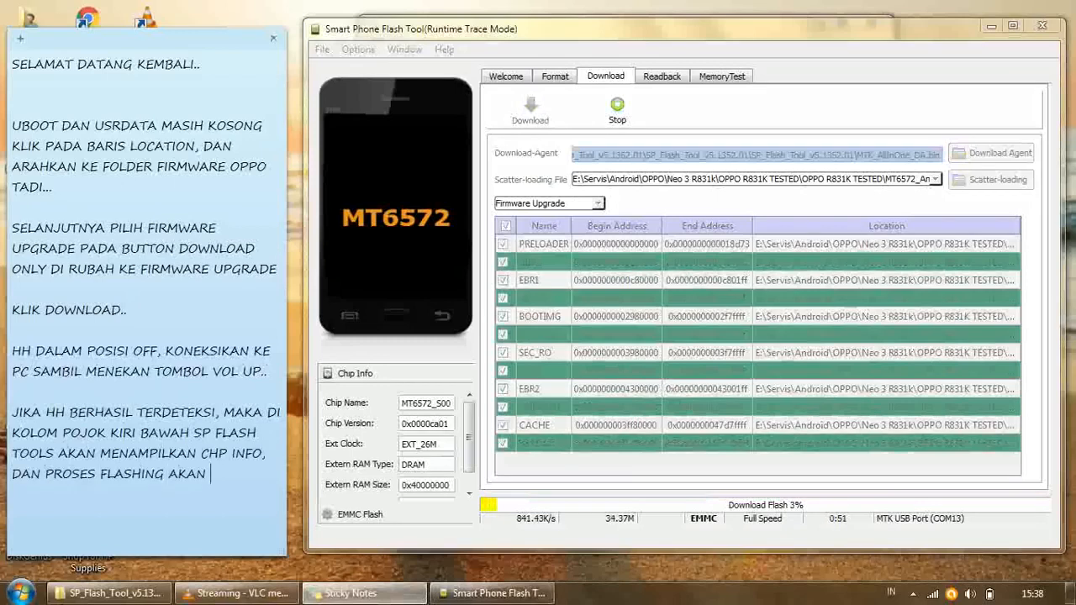
Step: Start a new note paragraph "JIKA TEMAN2 MENEMUI KENDALA MISAL HH TIDAK TERDETEKSI OLEH PC, ATAU TERDETEKSI NAMUN SP FLASH TOOLS ERROR ATAU TIDAK MAU BERJALAN"
key("Return")
key("Return")
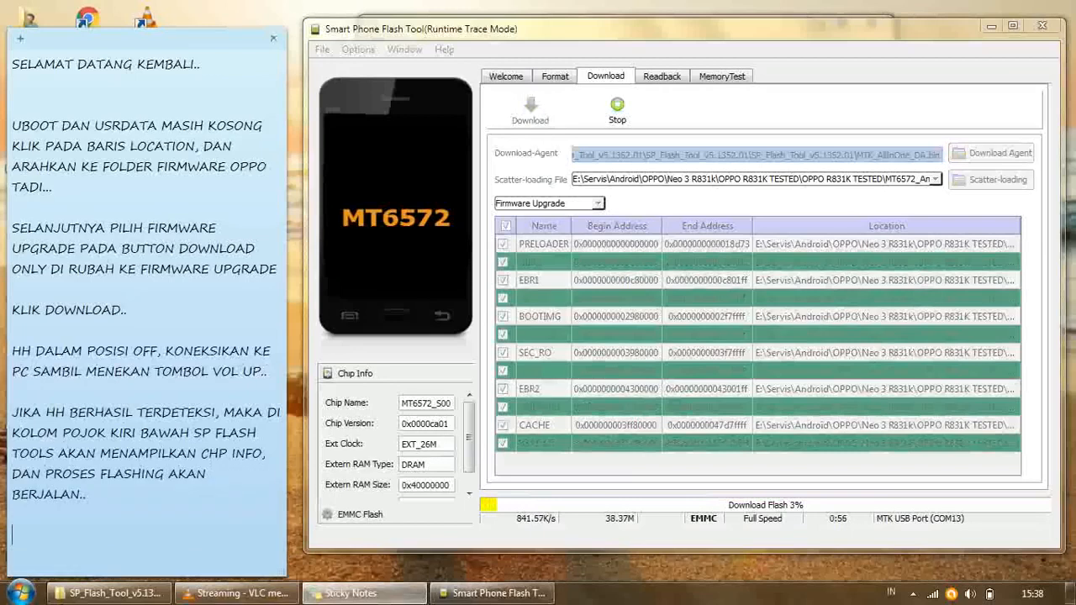
type("JIKA TEM")
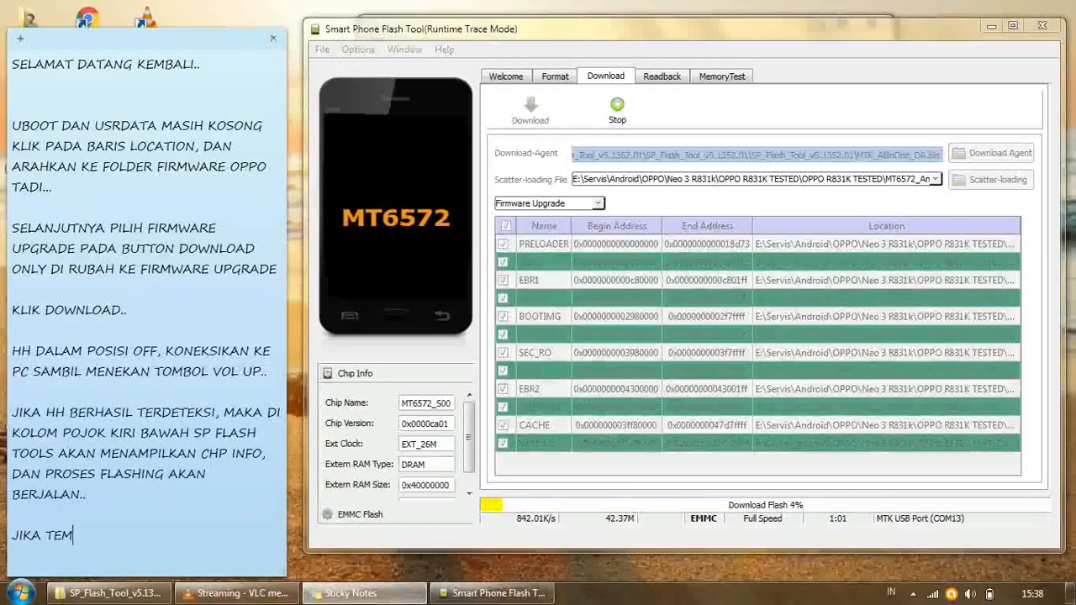
type("AN2 MENEMUI KENDALA HH")
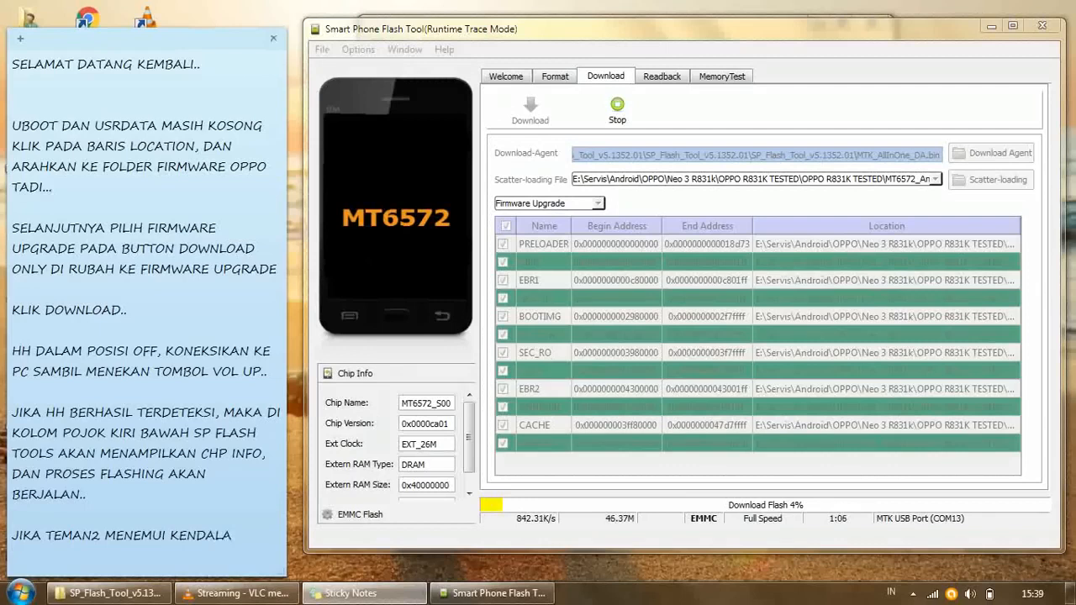
key("BackSpace")
key("BackSpace")
type("MISAL H")
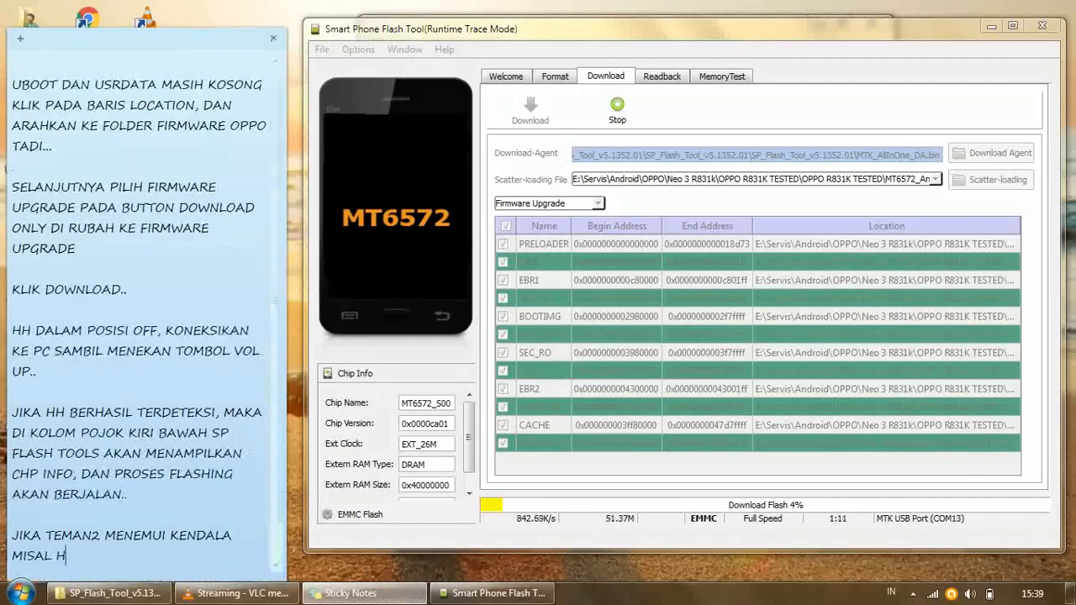
type("H TIDAK TERDETEKSI")
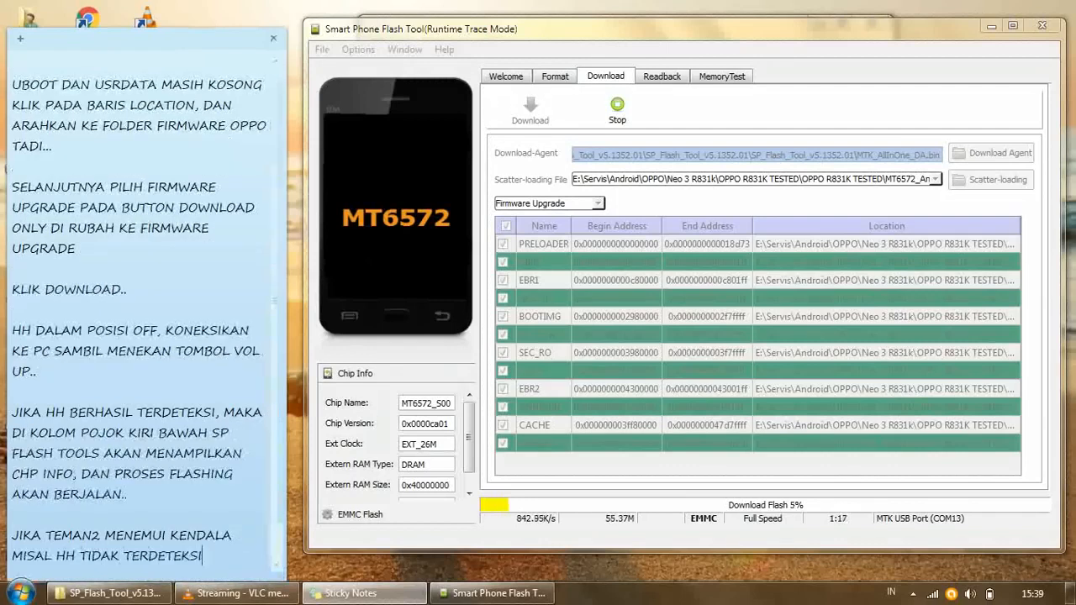
type(" OLEH PC, ATAU ")
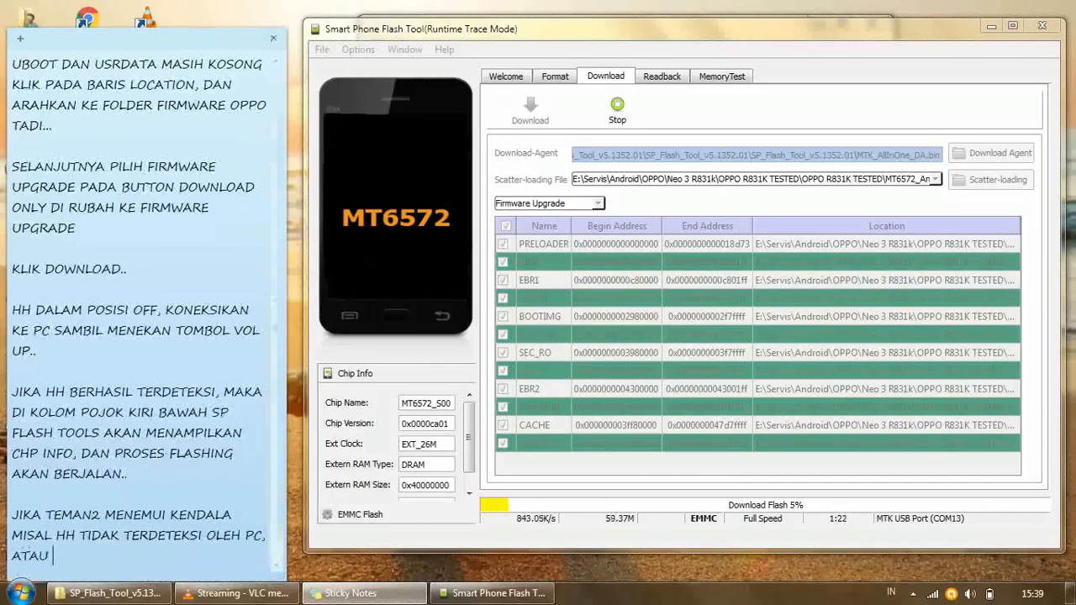
type("TERDETEKSI NAMUN ")
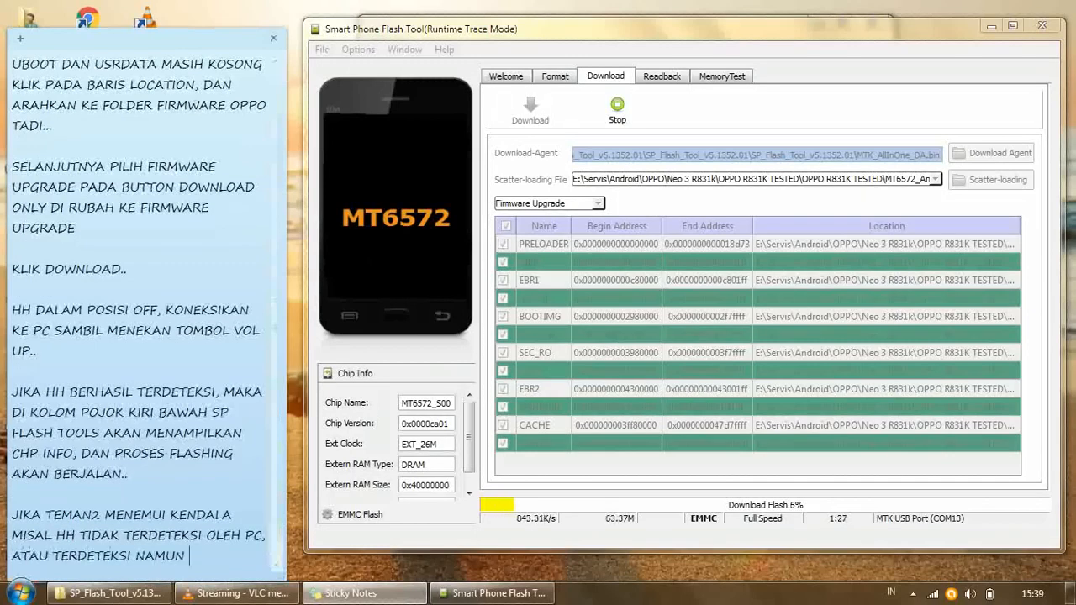
type("SP FLASH TOOLS ER")
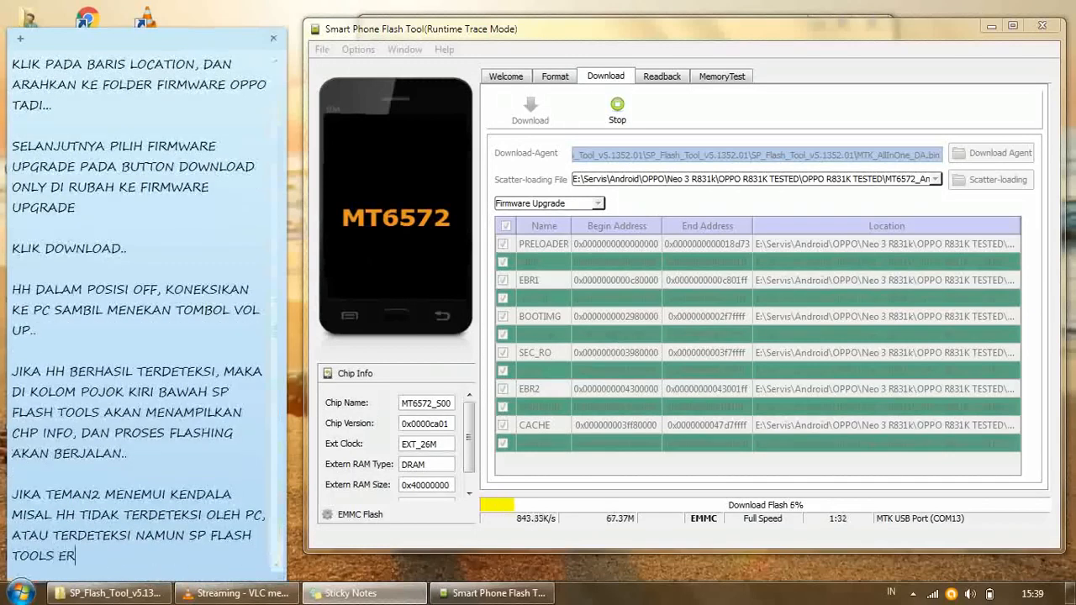
type("ROR ATAU TIDAK MA")
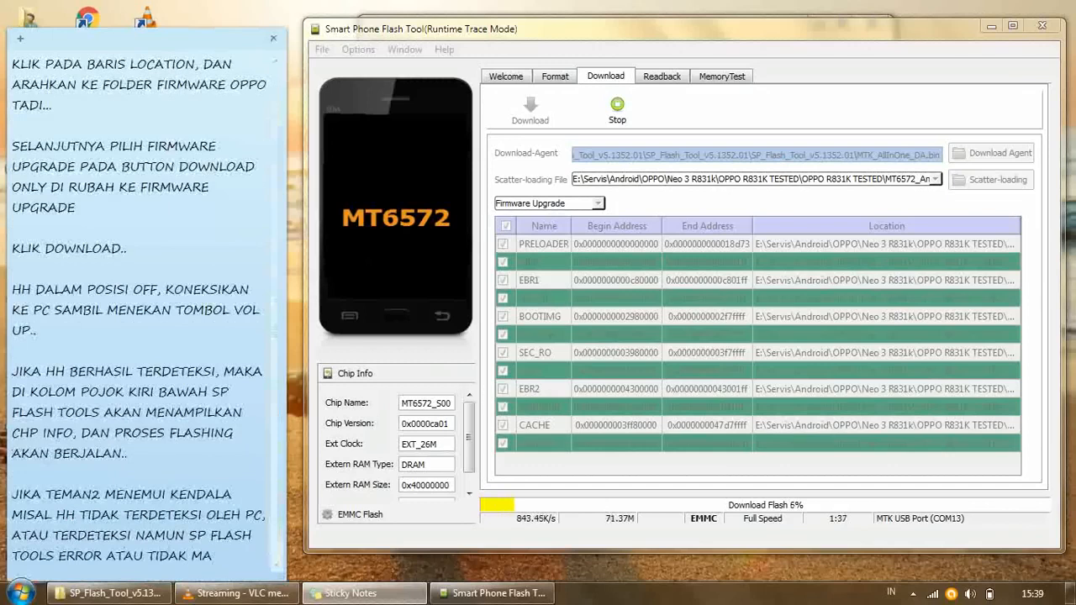
type("U BERJALAN")
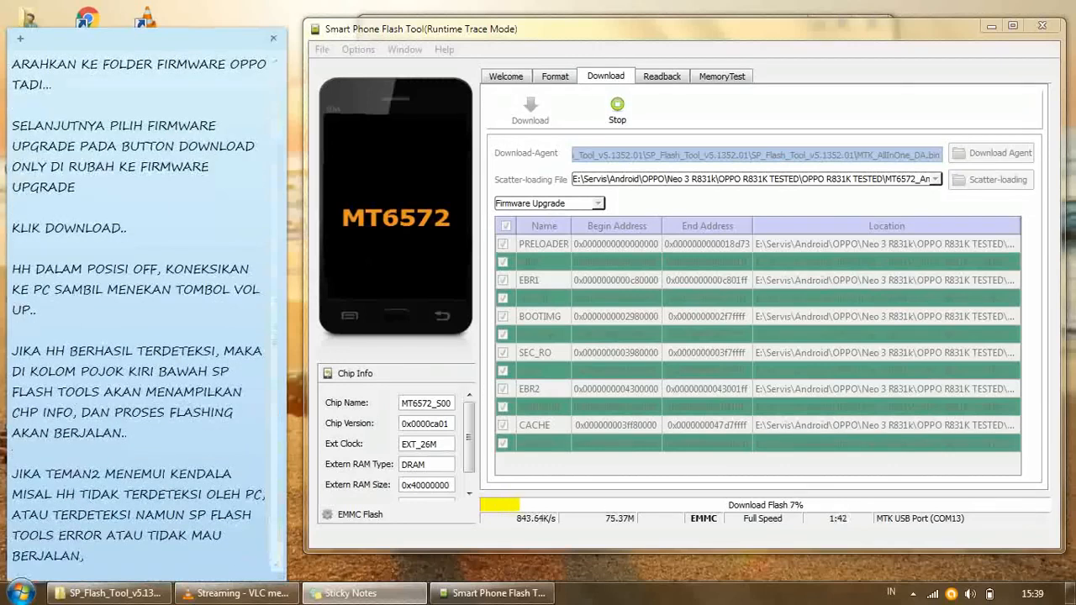
Step: Complete the note's troubleshooting sentence with ", SILAHKAN INSTALL ULANG KEMBALI USB DRIVER, DAN USB VCOM DRIVER.."
type(", SILAHKAN INST")
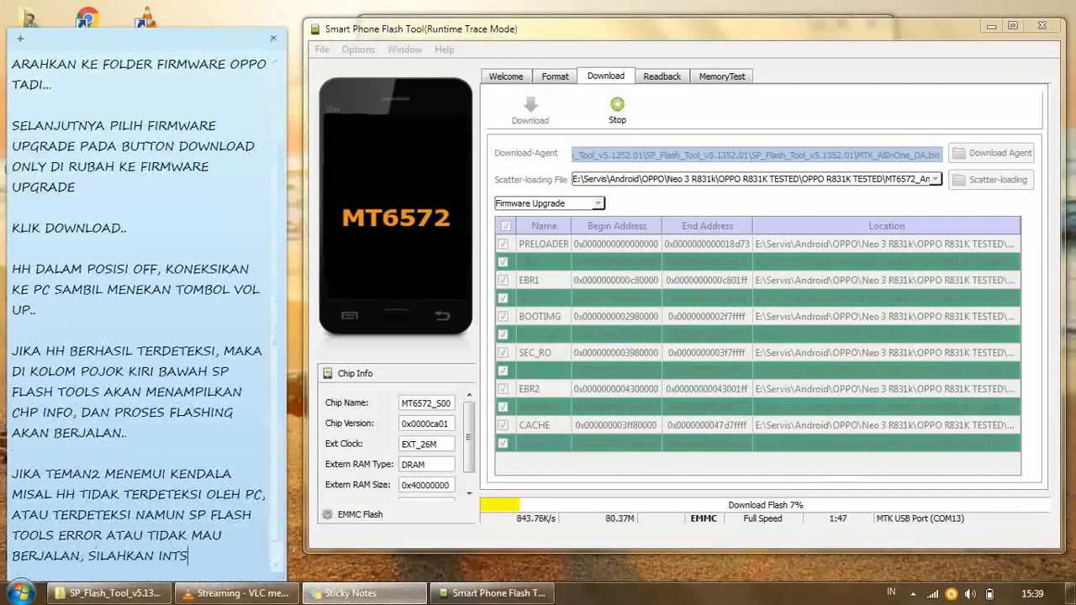
type("ALL ULANG ")
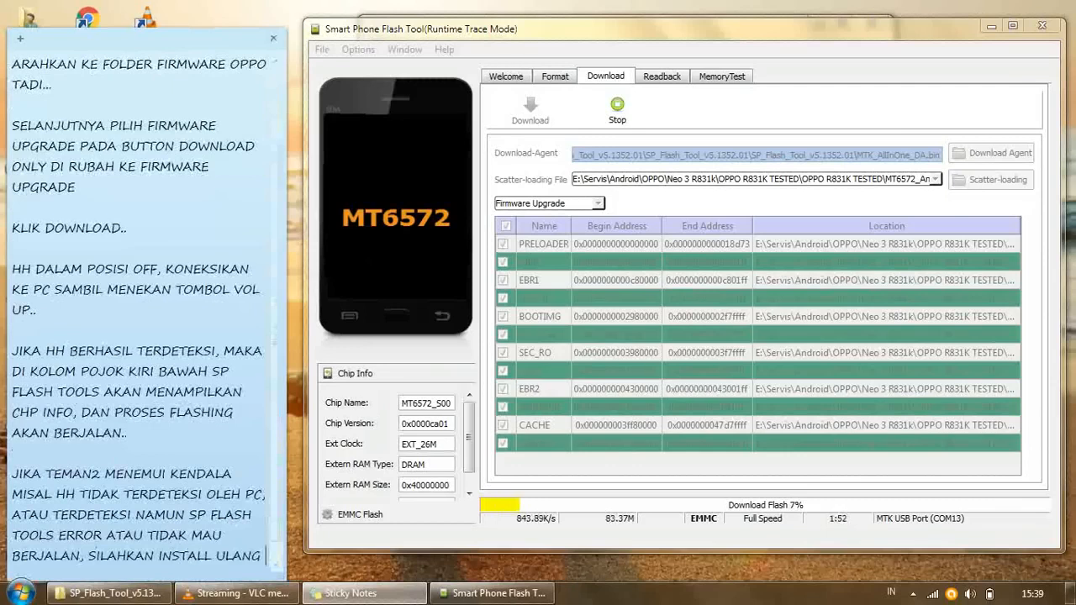
type("KEMBALI USB DRI")
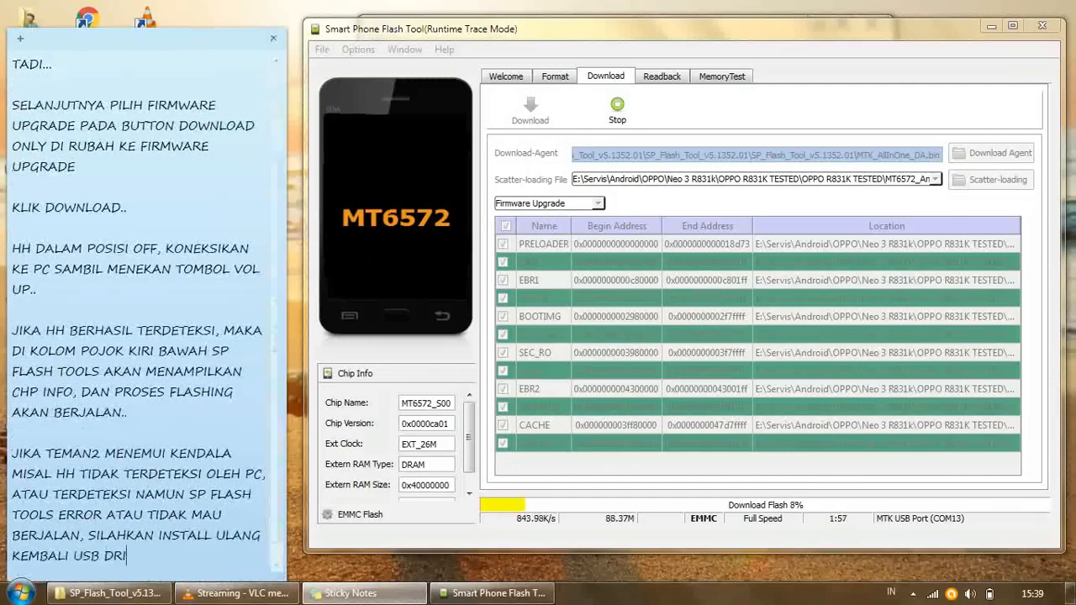
type("VER, DAN USB VCM")
key("BackSpace")
type("OM ")
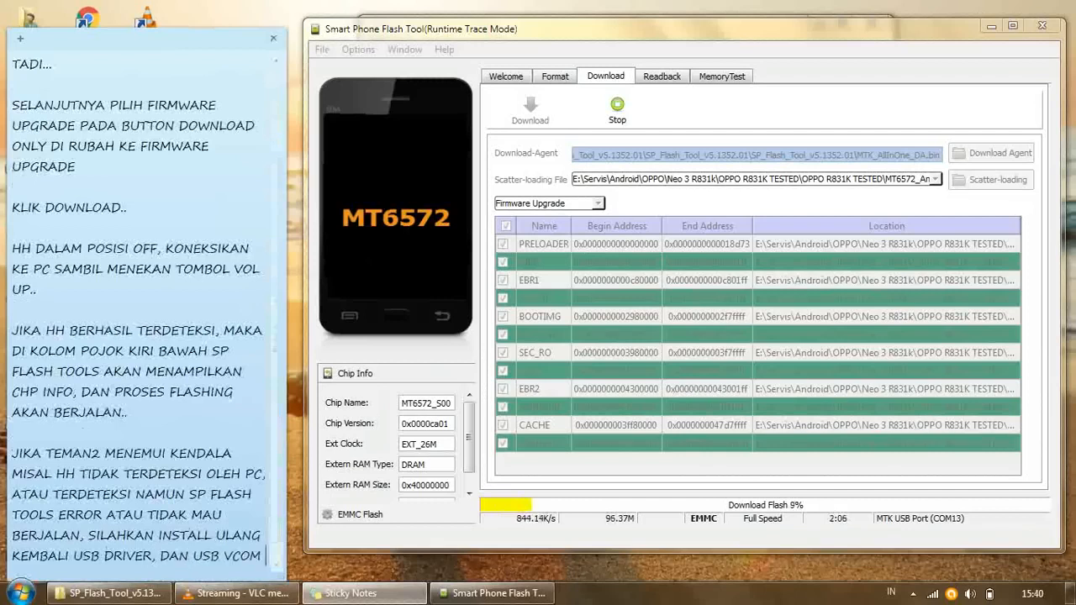
type("DRIVER..")
Step: Add on a new line of the note "JIKA MASIH BELUM BISA JUGA COBA DI PC YANG LAIN, KARENA SISTEM FLASHTOOLS MEMBUTUHKAN OS WINDOWS"
key("Return")
type("JIKA MASIH BELUM BIS")
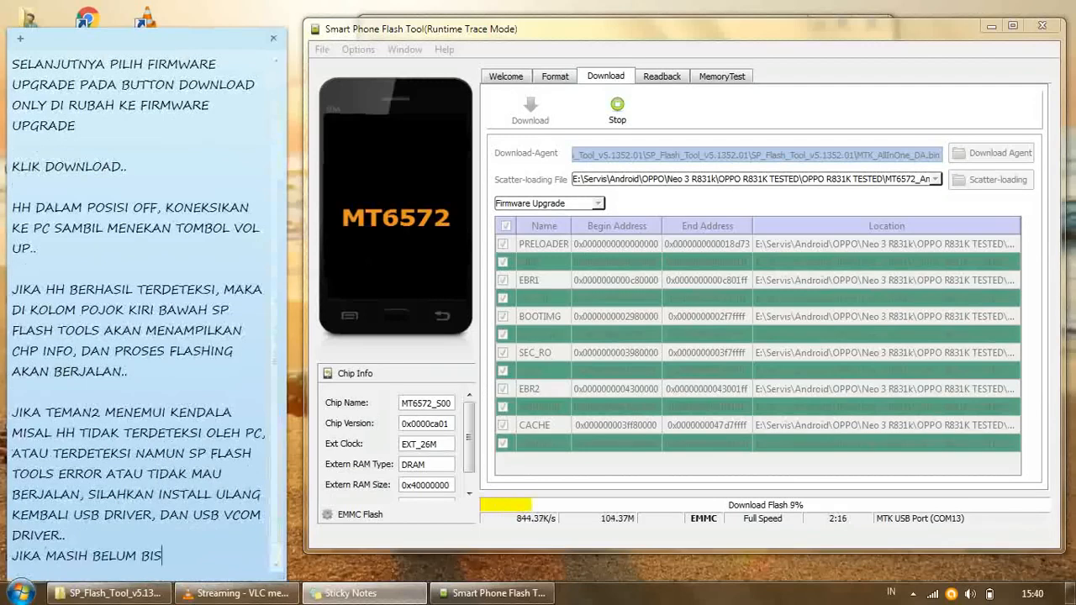
type("A JUGA COBA DI PC ")
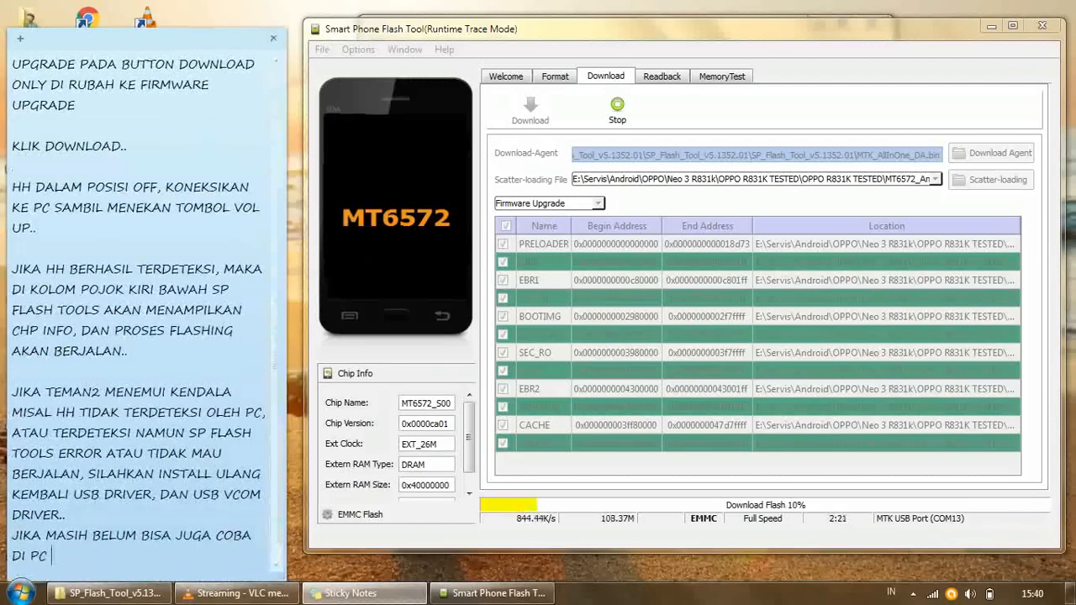
type("YANG LAIN, KARENA")
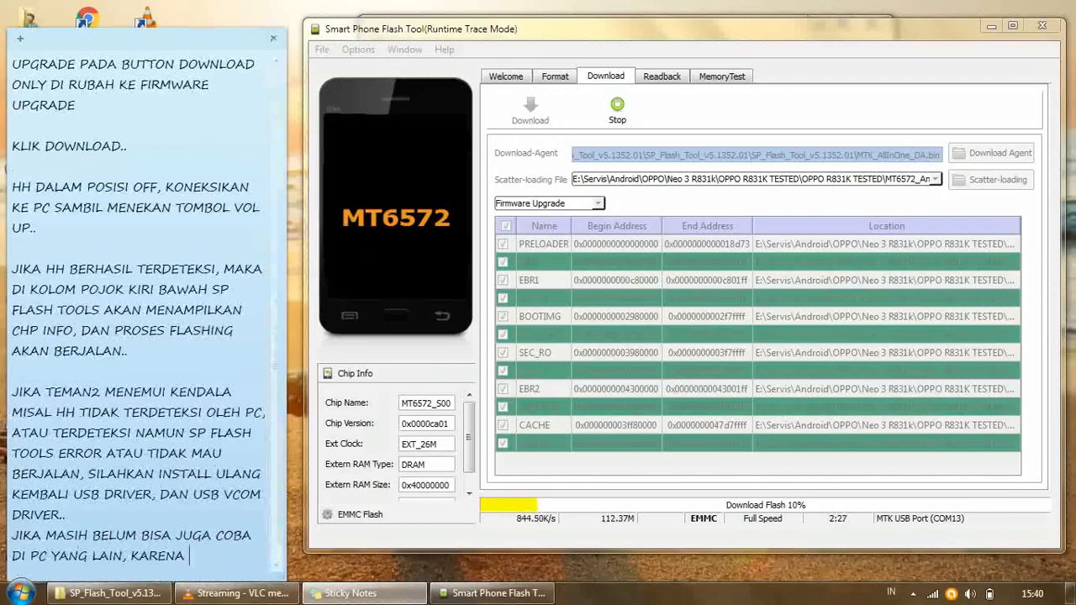
type(" SISTEM FLASH")
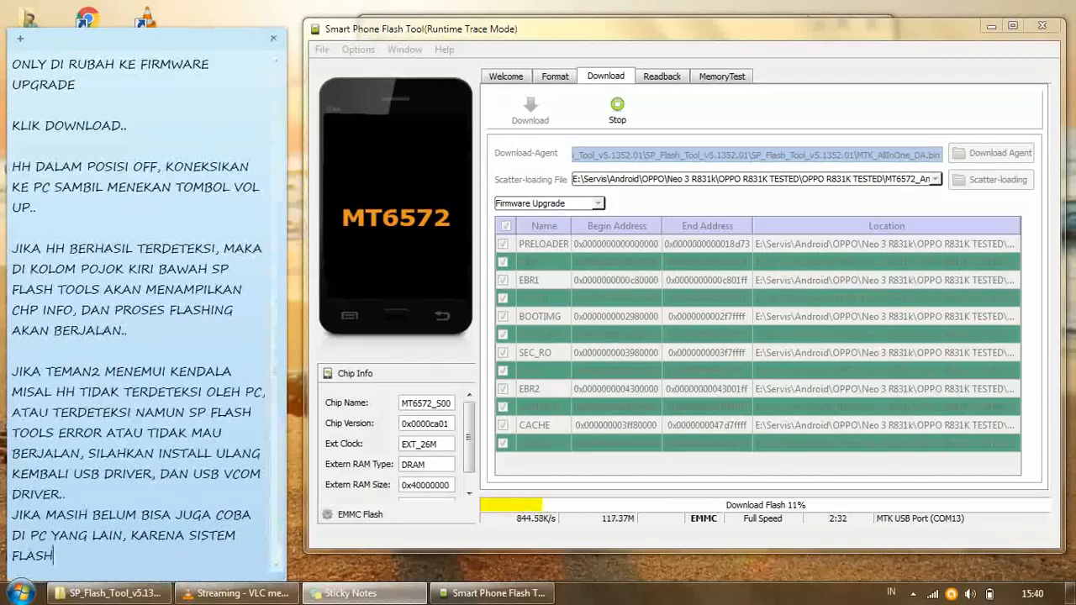
type("TOOLS MEMBUTUHKAN OS WINDOWS ")
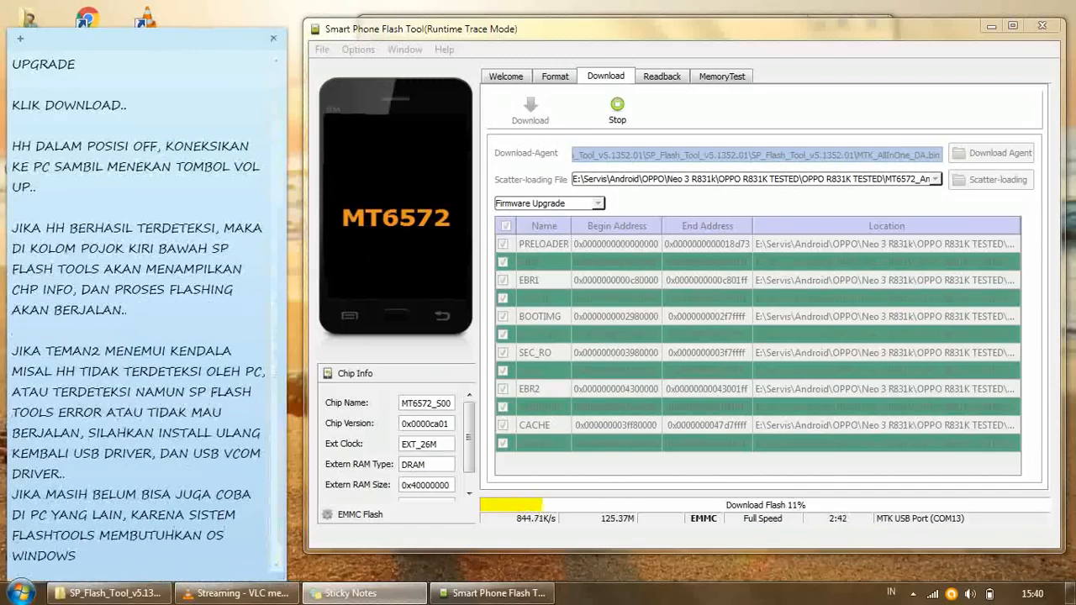
Step: Finish the sentence about the Windows requirement with "YANG SEHAT, DI UTAMAKAN WINDOWS 7 32 ATAU 64 BIT SAMA SAJA.."
type("YANG SEHAT, DI UTAMAKAN WINDOWS 7 32 ATAU 64 BIT SAMA SA")
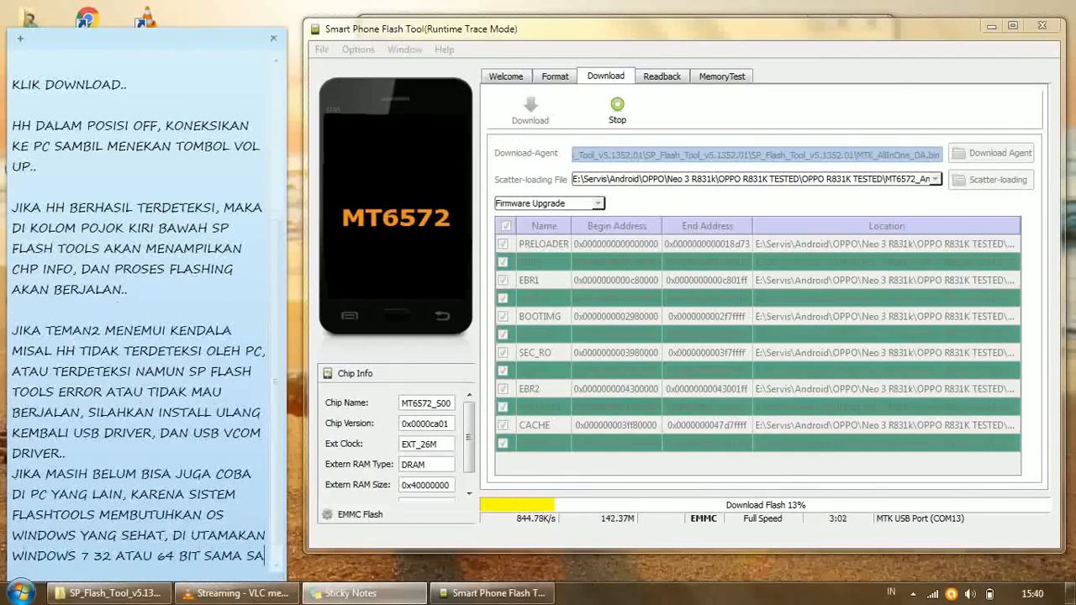
type("JA..")
key("Return")
key("Return")
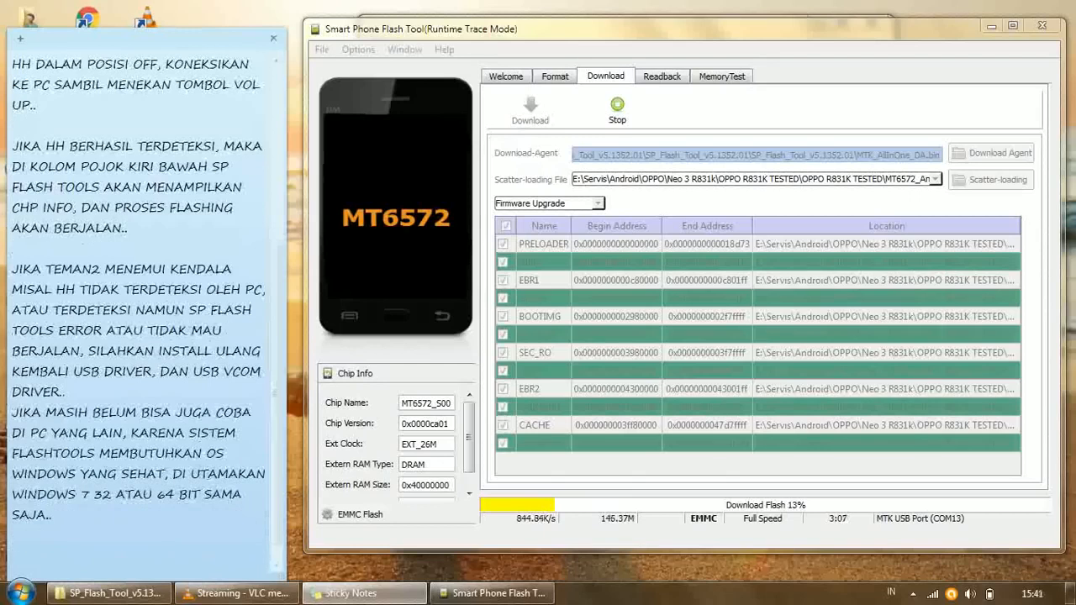
Step: Add the note paragraph "PROSES FLASHING DISAMPING MEMAKAN WAKTU KURANG LEBIH 5-8 MENIT, SILAHKAN SABAR MENUNGGU NYA ...."
type("PROSES FLASHING DISAMPING ME")
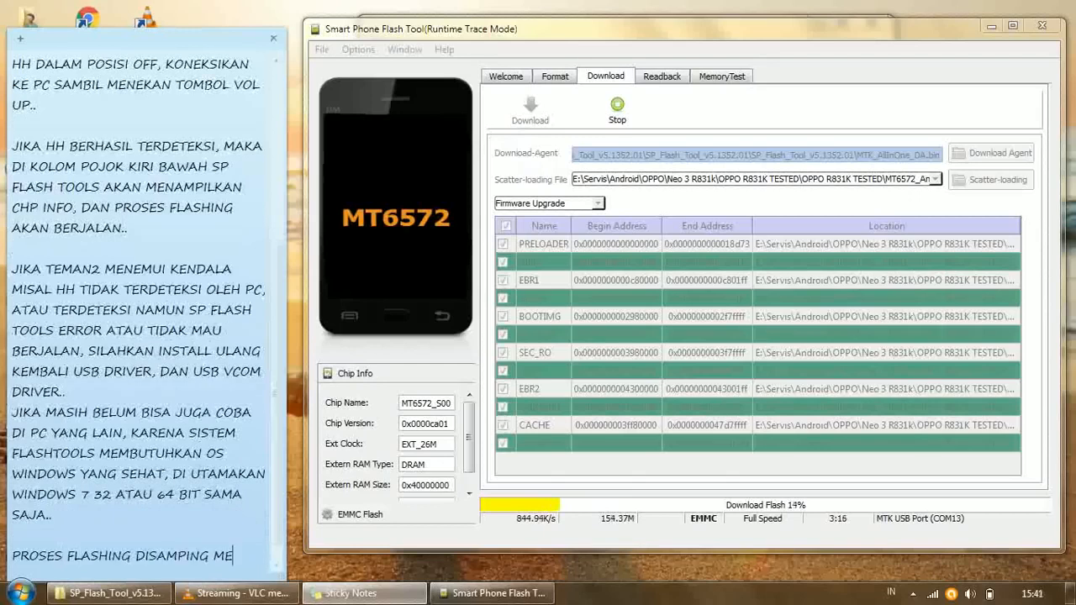
type("MAKAN WAKTU KURANG LEBIH 5-8 ME")
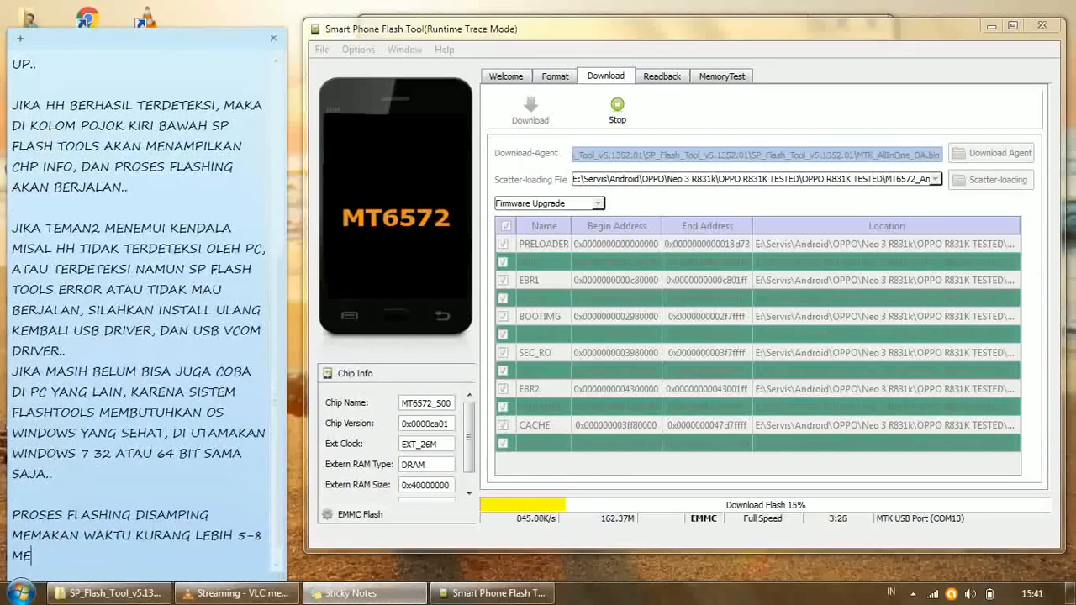
type("NIT, SILAHKAN SABAR MENUNGGU")
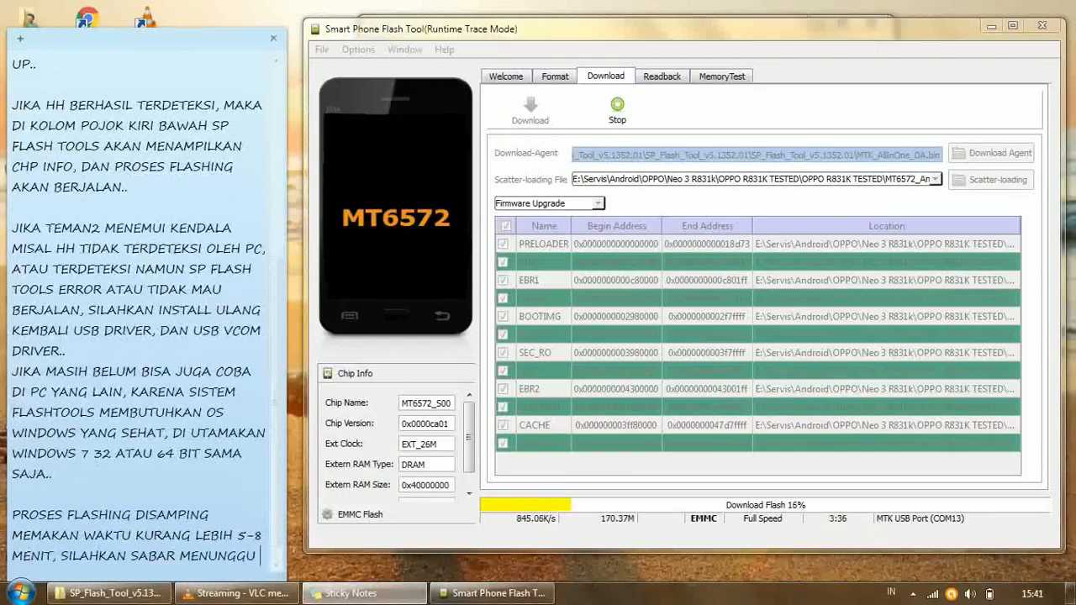
type(" NYA ....")
key("Return")
key("Return")
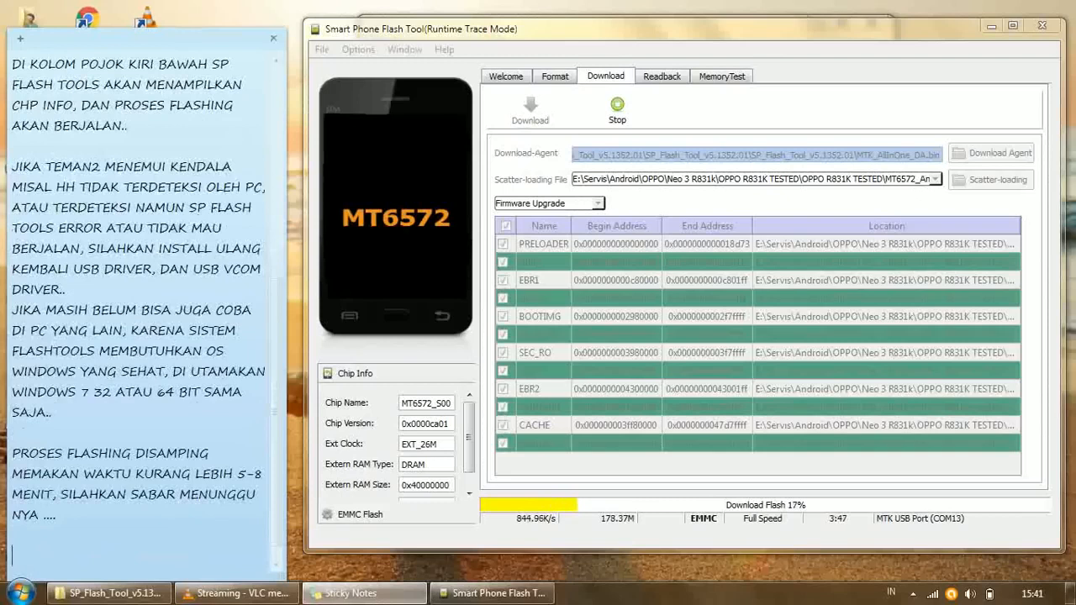
Step: Add to the note "CATATAN : SETELAH PROSES FLASHING SELESAI, CABUT HH DARI PC DAN HIDUPKAN. JIKA HH TIDAK MAU MASUK KE SISTEM SILAHKAN HARD RESET HH ANDA,"
type("CATTAT")
key("BackSpace")
key("BackSpace")
key("BackSpace")
type("ATATAN : SETELAH PROSES FLASHING SELESAI, CABUT HH DARI PC DAN HID")
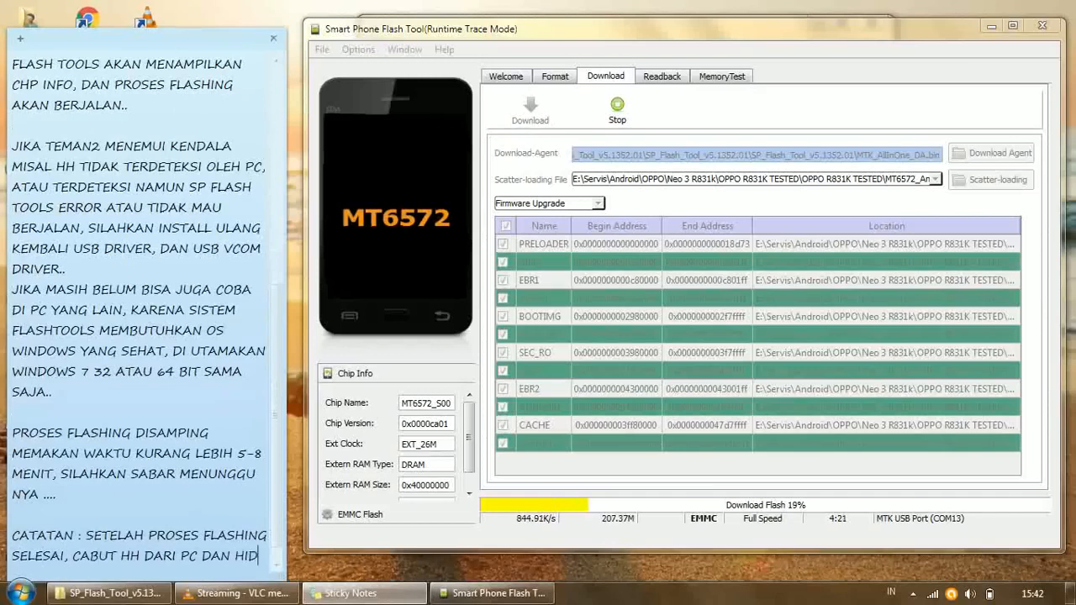
type("UPKAN. JIKA HH TIDAK MAU MASUK KE SISTEM SILAHKAN HARD RESEY")
key("BackSpace")
type("T HH ANDA,")
Step: Continue the CATATAN paragraph with "CARA NYA DENGAN MENEKAN TOMBOL KOMBINASI VOL DON + POWER HINGGA TAMPIL MENU RECOVERY.. PILIH WIPE DATA & CACHE."
type(" CARA NYA DENGAN MENEKAN T")
type("OMBOL KOMBINASI")
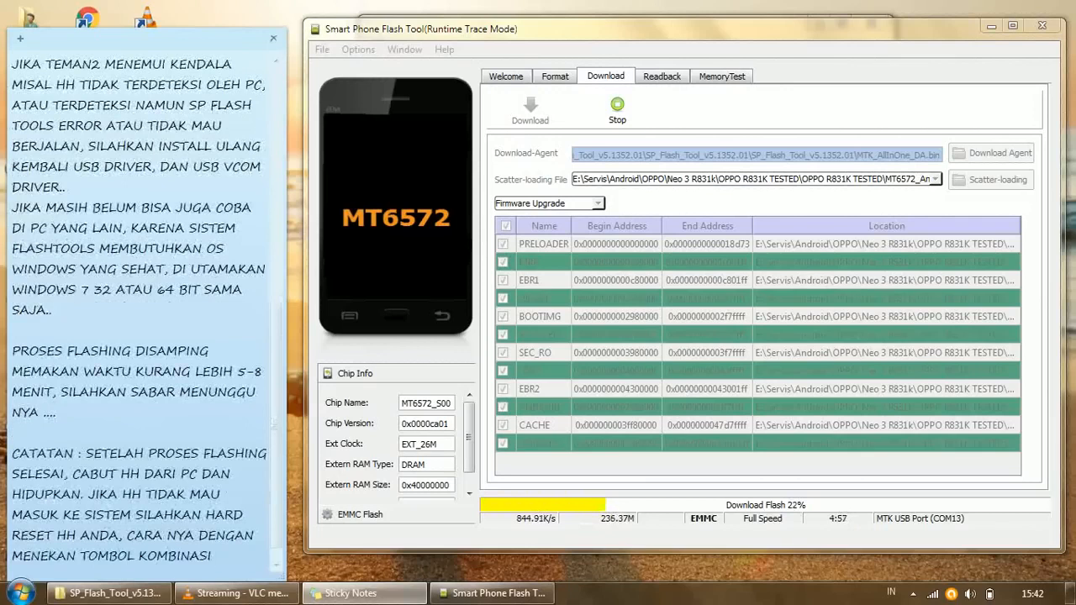
type(" VOL DON")
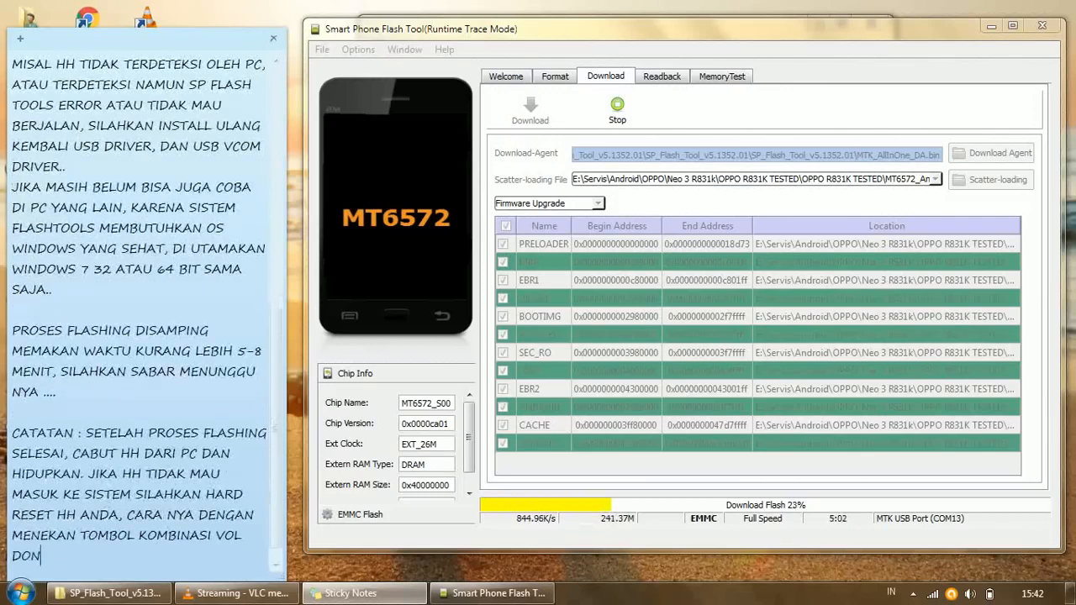
type(" +")
type("  POWER")
type(" HINGGA TAMPIL ")
type("MENU RECOVERY.")
type(". PILIH WIPE DATA")
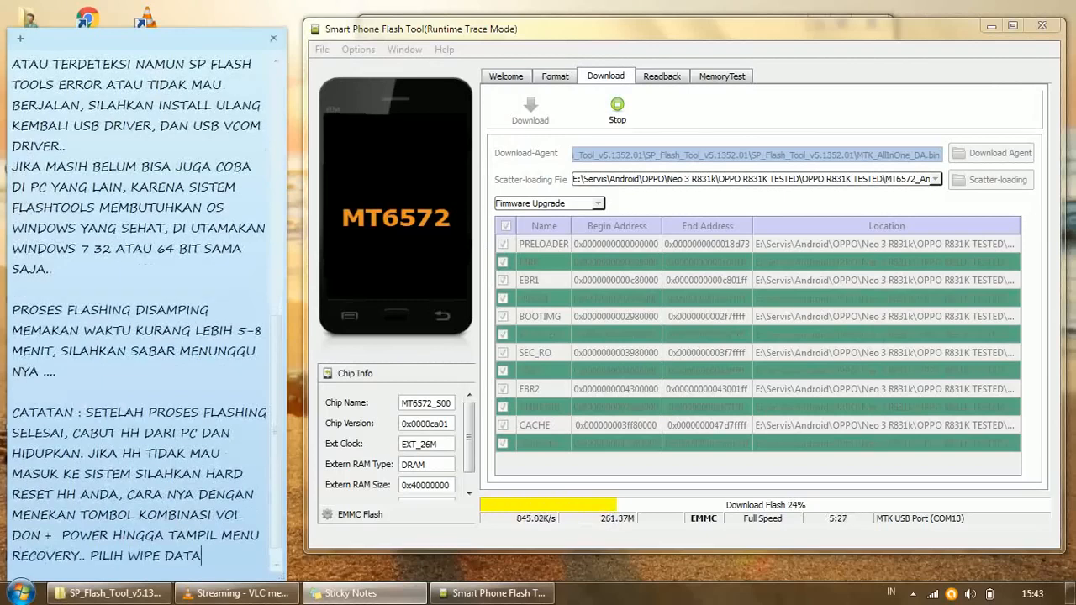
type(" & CACHE.")
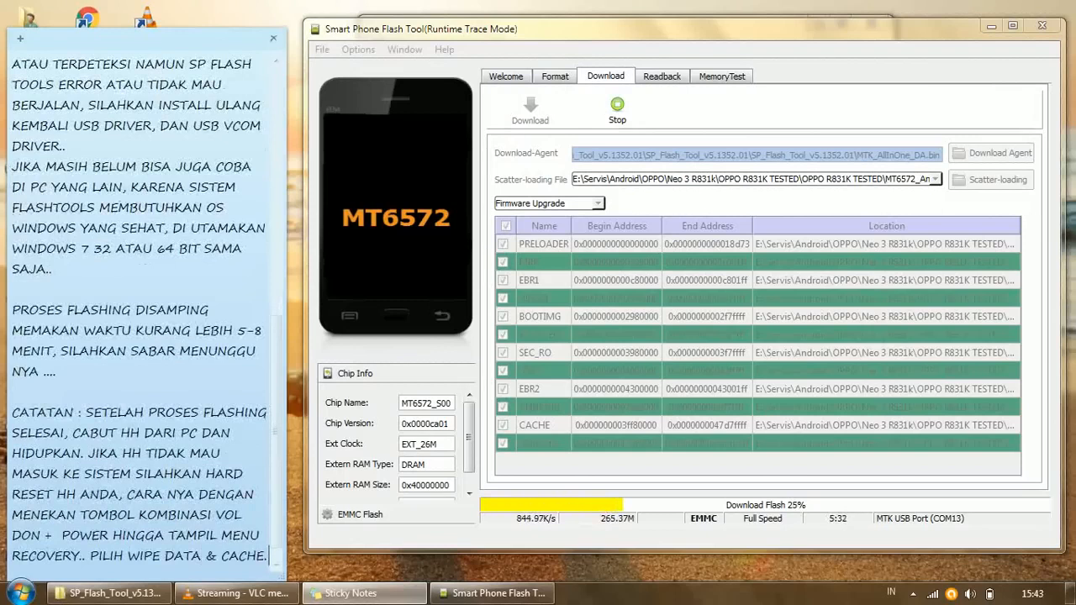
Step: End the CATATAN paragraph with "KEMUDIAN RESTART.. INSYA ALLAH HH ANDA AKAN KEMBALI SEHAT SEPERTI SEMULA..."
type(" KEMUDIAN RESTART")
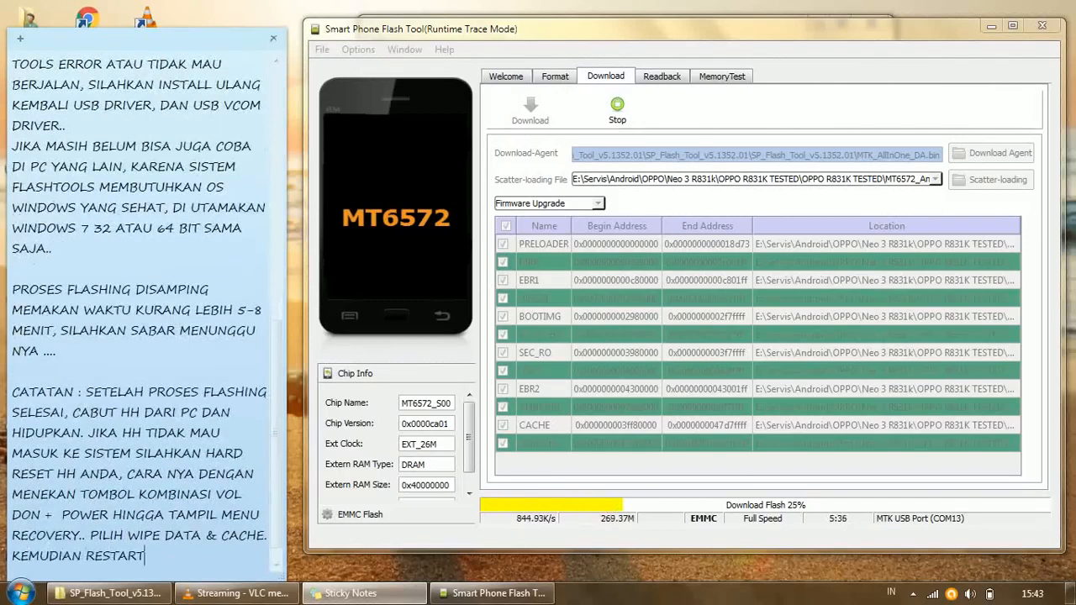
type(".. INSYA ALLAH")
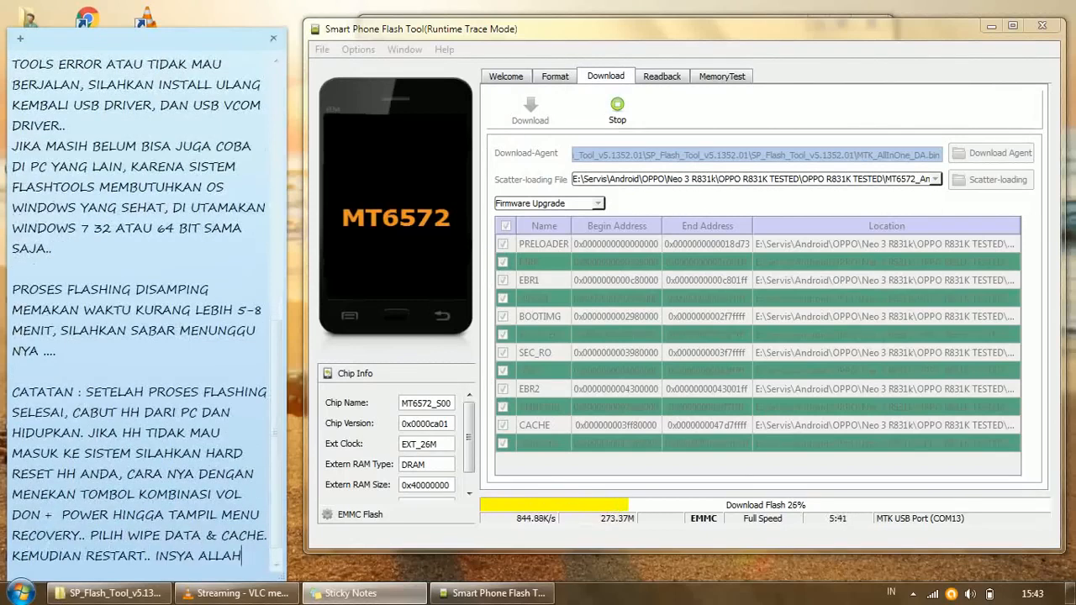
type(" HH ANDA AKAN KE")
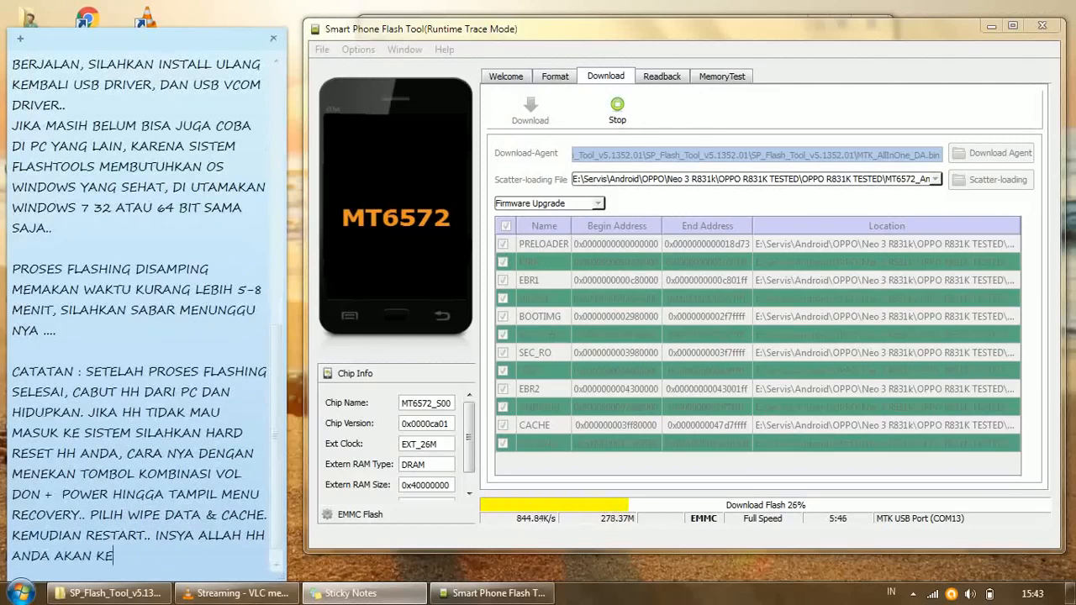
type("MBALI SEHAT SEPERTI")
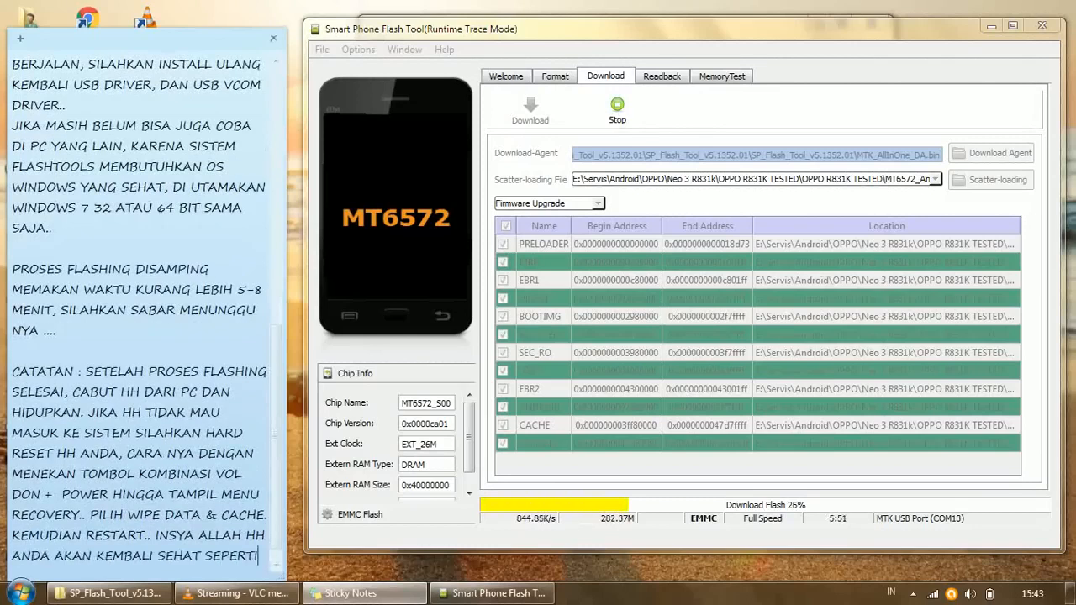
type(" SEMULA...")
Step: Add the closing lines "TERIMAKASIH" and "SEMOGA BERMANFAAT.." to the note after a blank line
key("Return")
key("Return")
type("TERI")
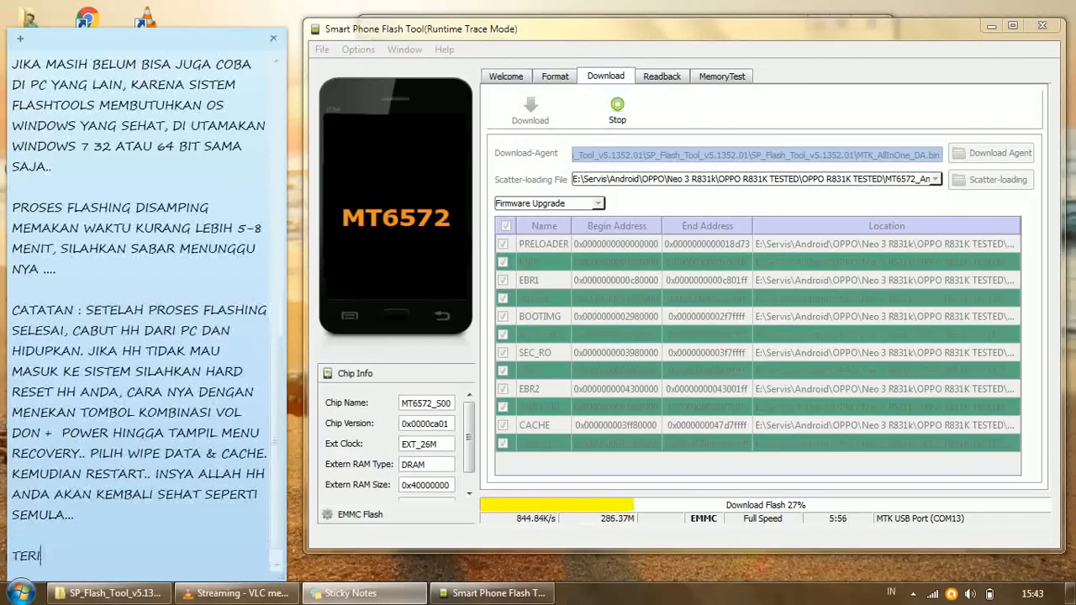
type("MAKSA")
key("BackSpace")
key("BackSpace")
type("ASIH")
key("Return")
type("SEMOGA BE")
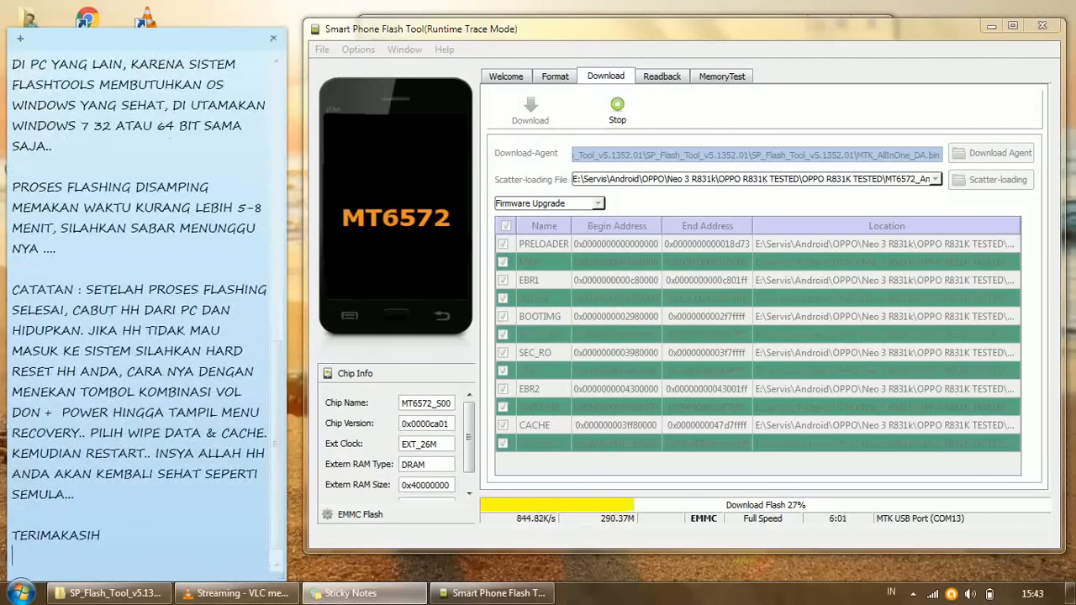
type("RMANFAAT..")
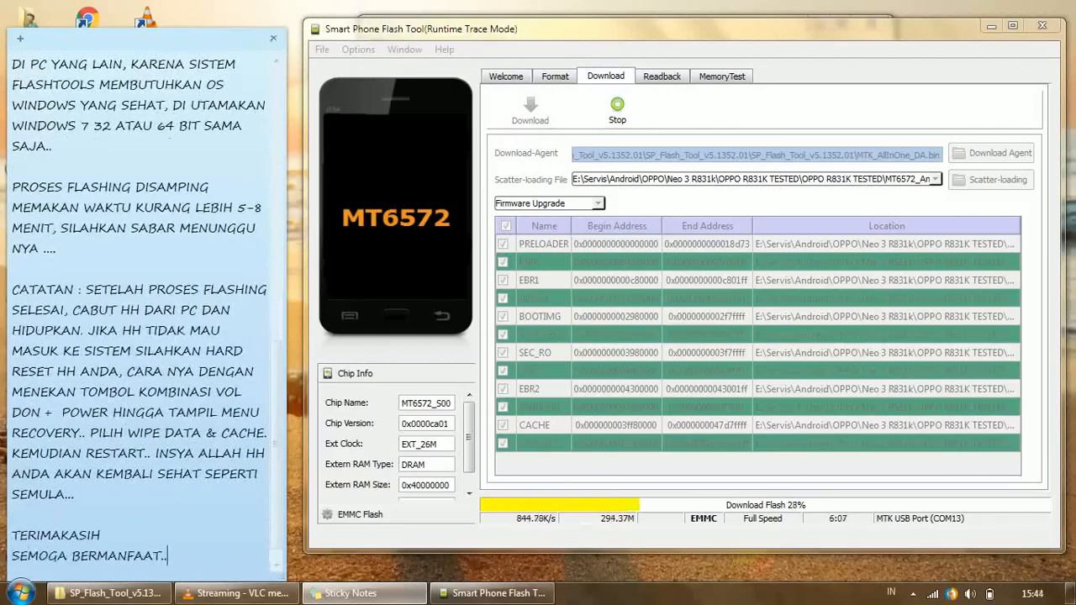
Step: Add the line "JANGAN LUPA LIKE & SUBSCRIBE.." to the note, with blank lines around it
key("Return")
key("Return")
type("JANGAN LUPA")
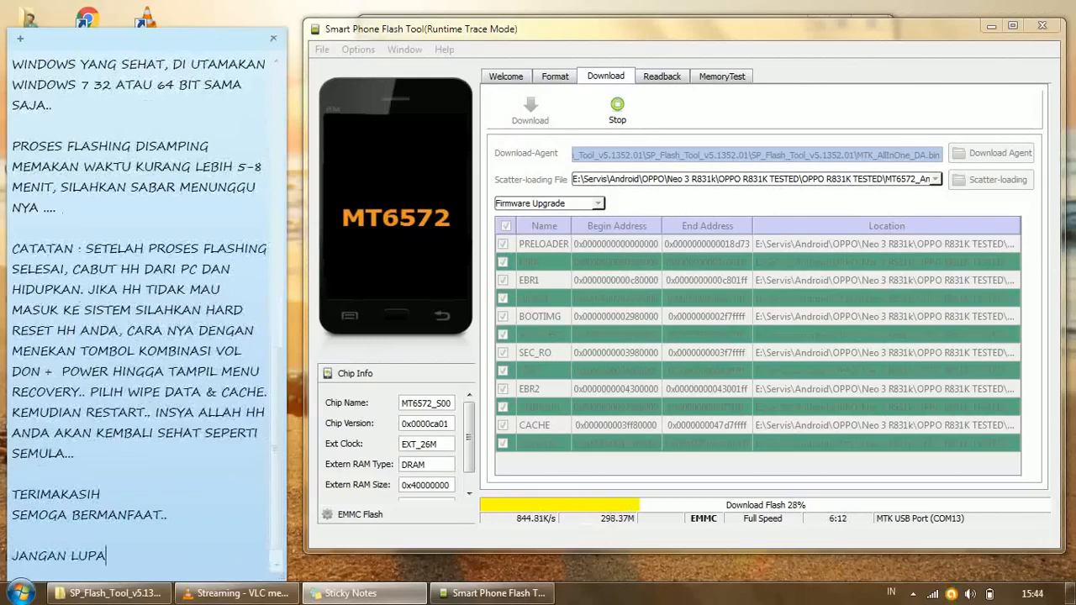
type(" LIKE & SUBSCRIBE..")
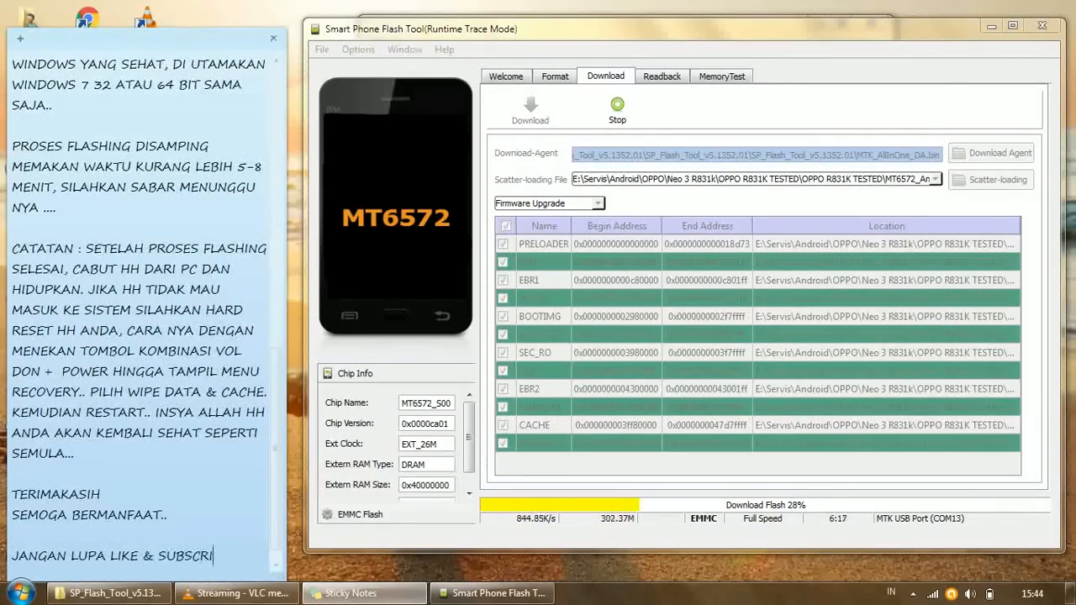
key("Return")
key("Return")
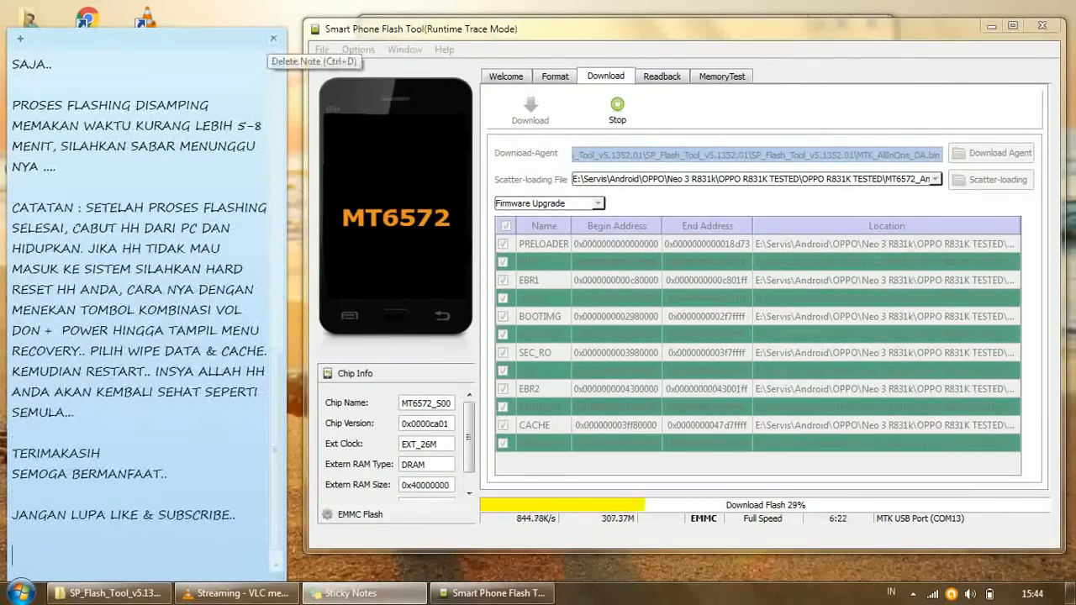
Step: Close the sticky note and the SP_Flash_Tool folder window, leaving the flash tool running
left_click_drag(242, 38, 248, 25)
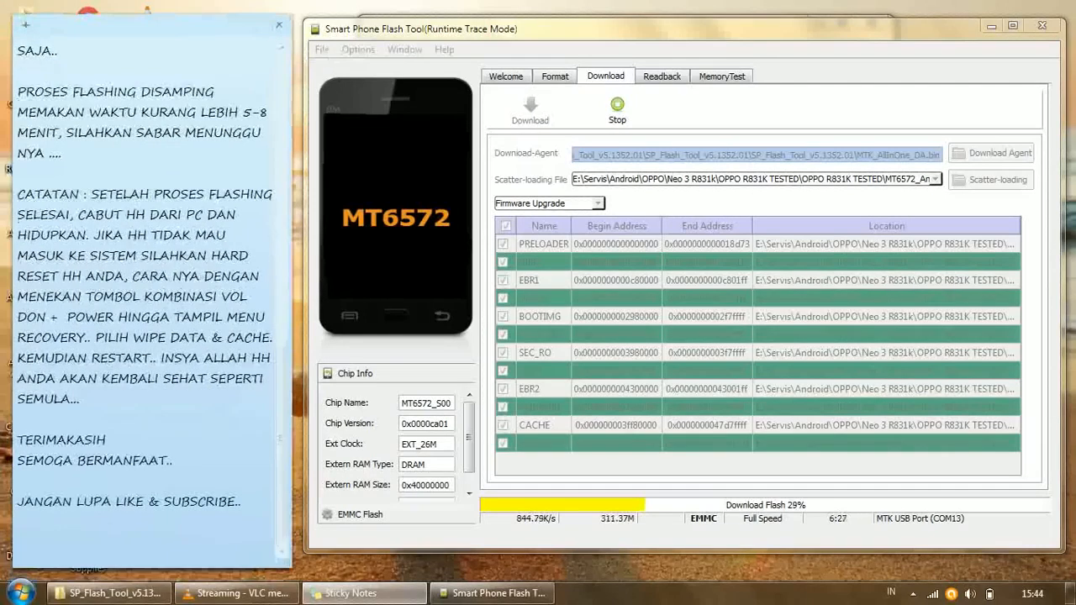
key("alt+F4")
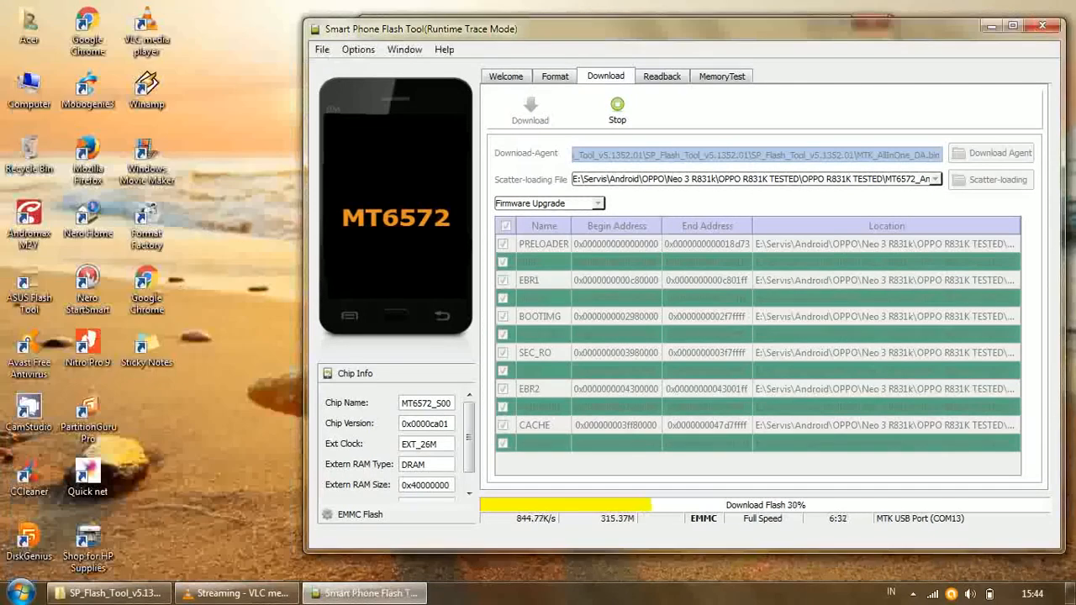
mouse_move(109, 593)
left_click(196, 455)
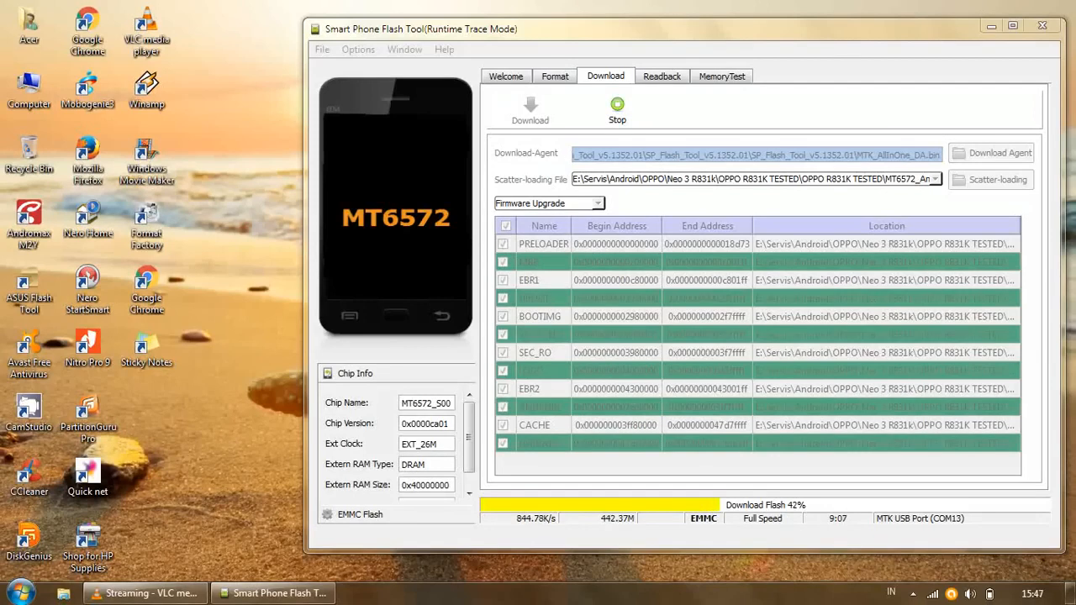
Step: Switch to VLC media player, pause the stream, and move its window to uncover the flashing percentage
left_click(143, 593)
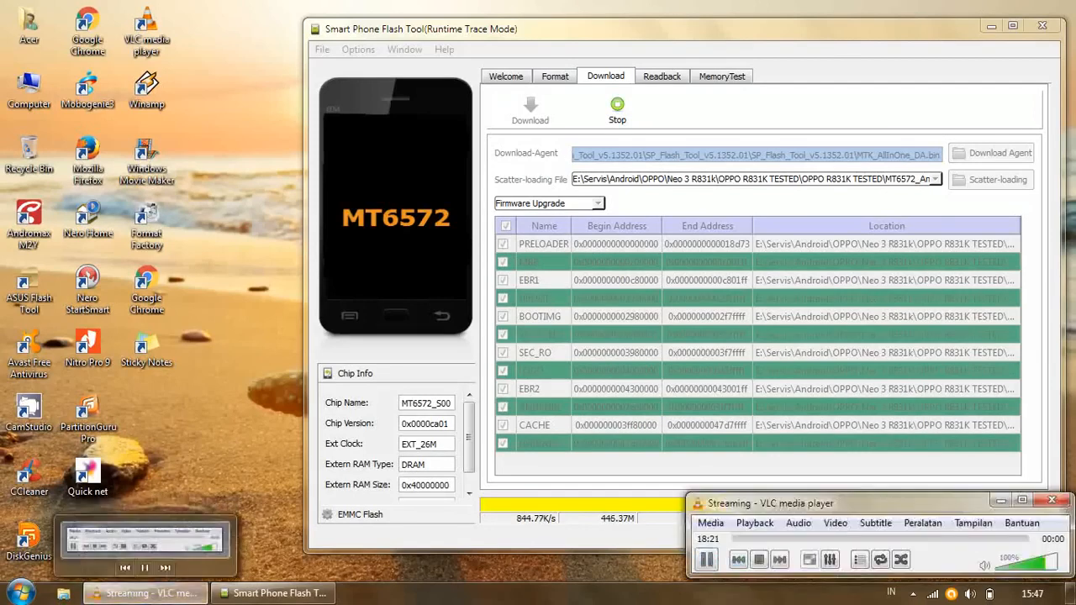
left_click(706, 559)
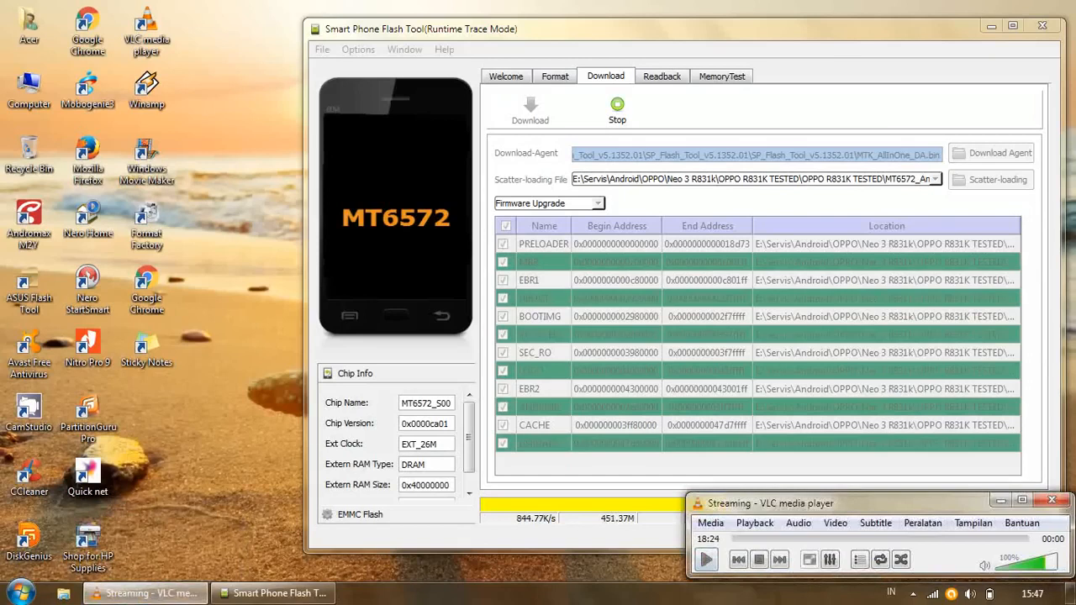
left_click_drag(731, 502, 379, 509)
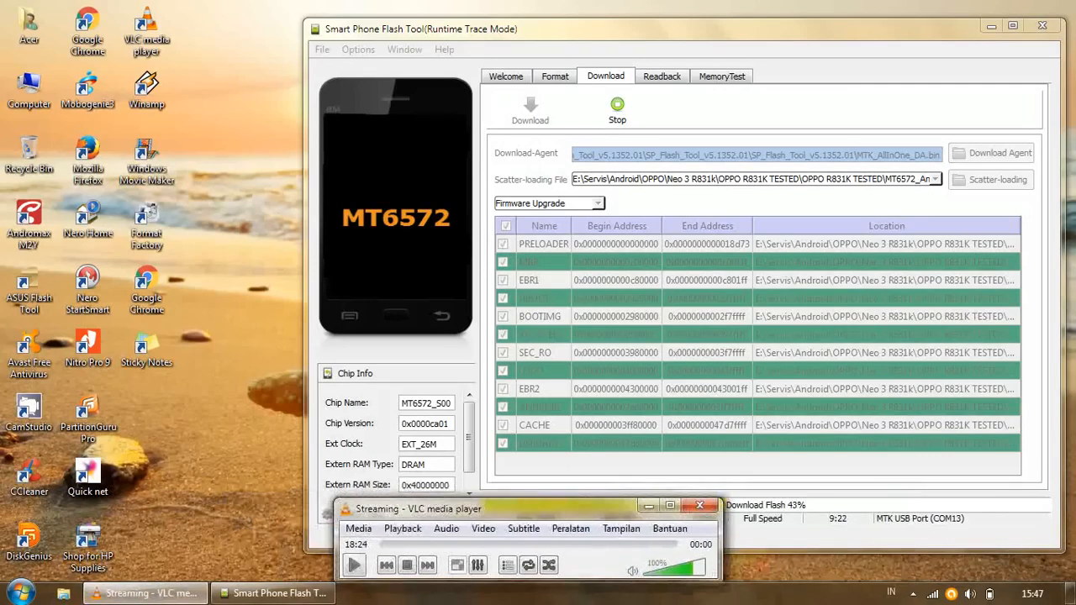